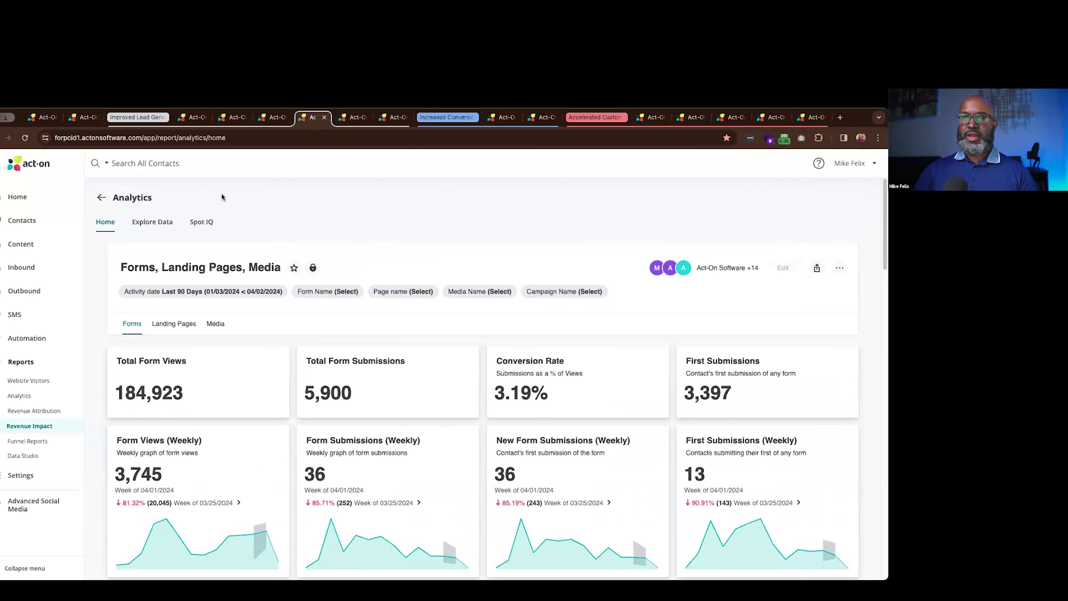
# Step: Return to Analytics home and run the popular query "top 10 message titles had the highest click to open rate last 30 days"
pyautogui.click(101, 194)
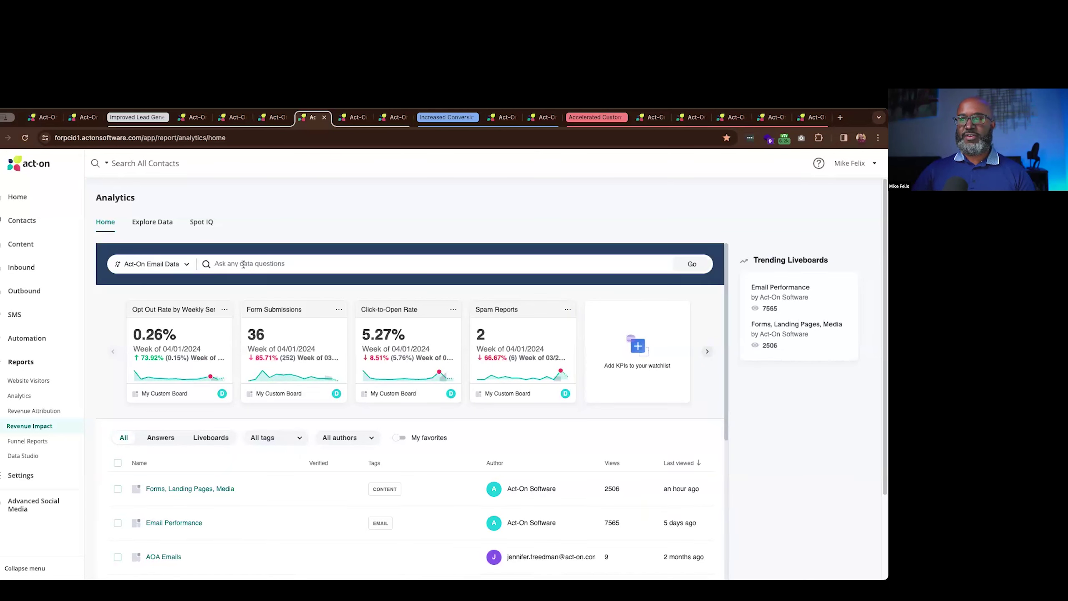
pyautogui.click(239, 264)
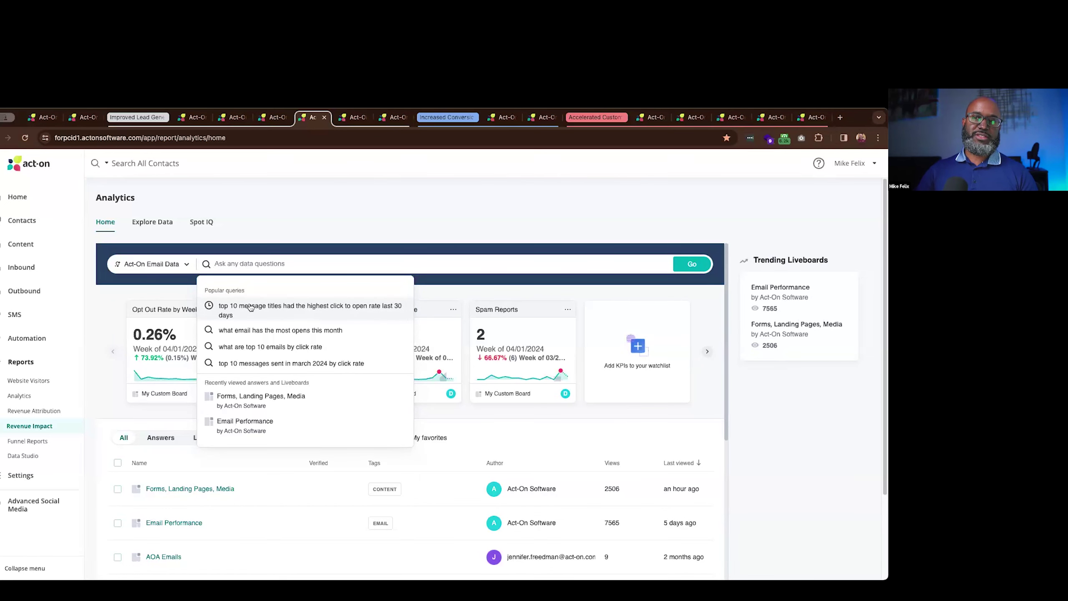
pyautogui.click(250, 308)
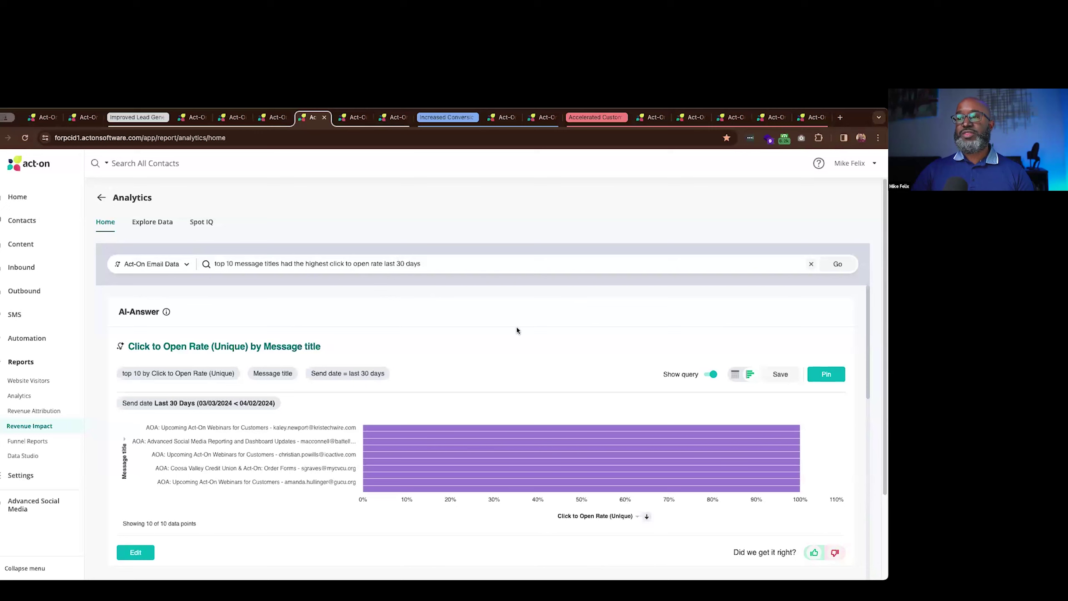
pyautogui.scroll(-1, 572, 355)
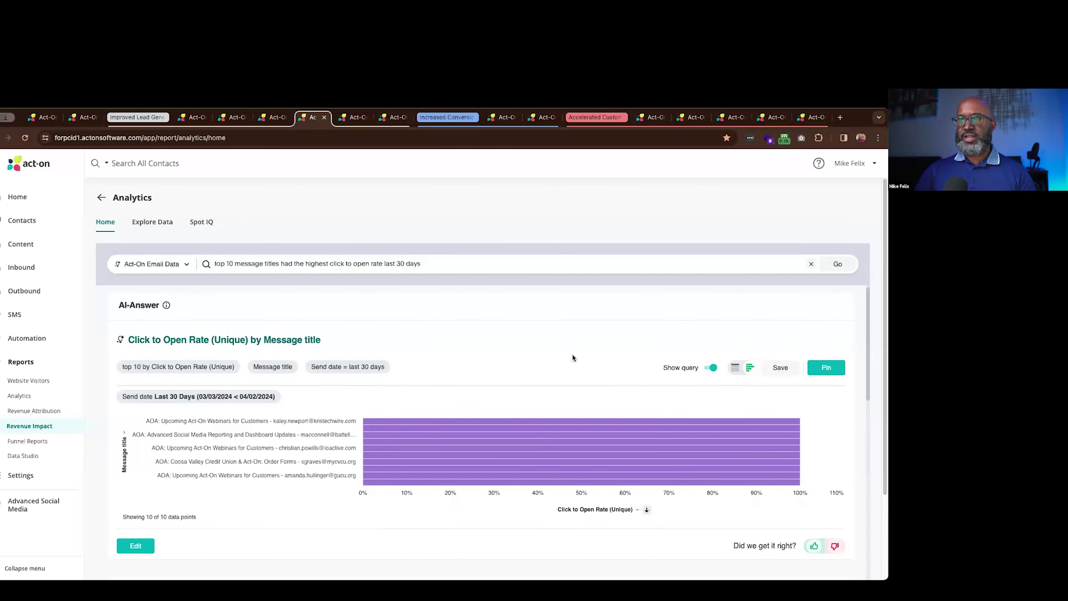
pyautogui.scroll(-2, 572, 358)
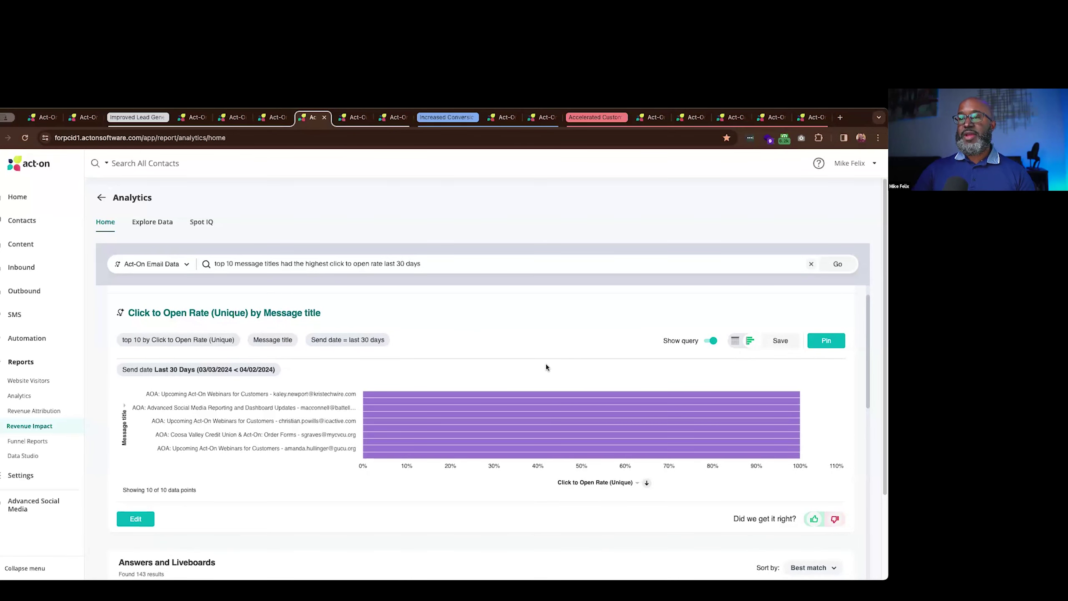
pyautogui.moveTo(530, 397)
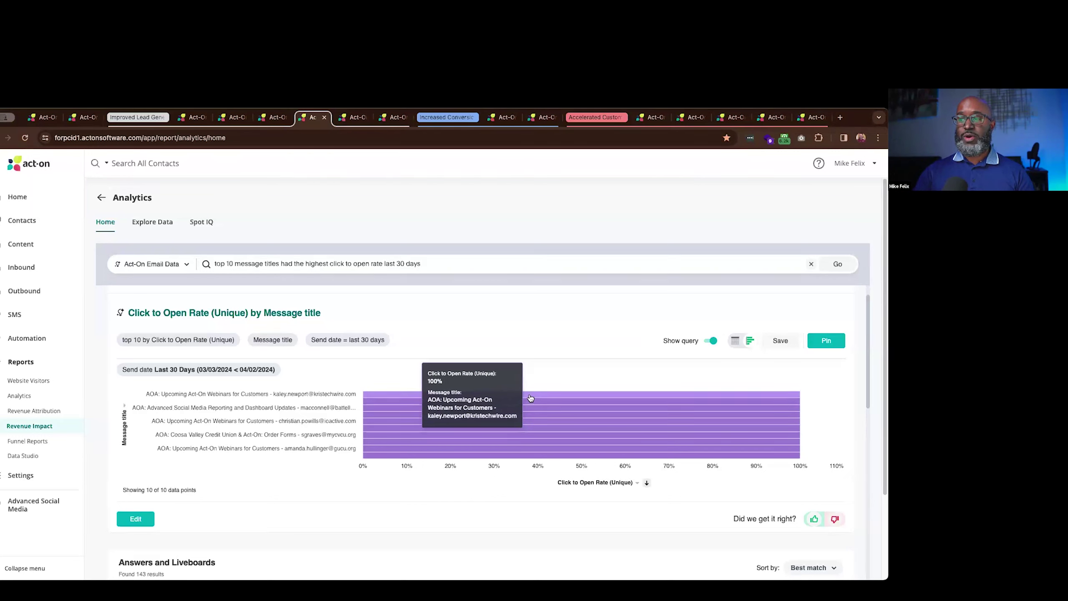
# Step: Open the click-to-open rate answer for editing and review its available data fields and chart types
pyautogui.click(135, 519)
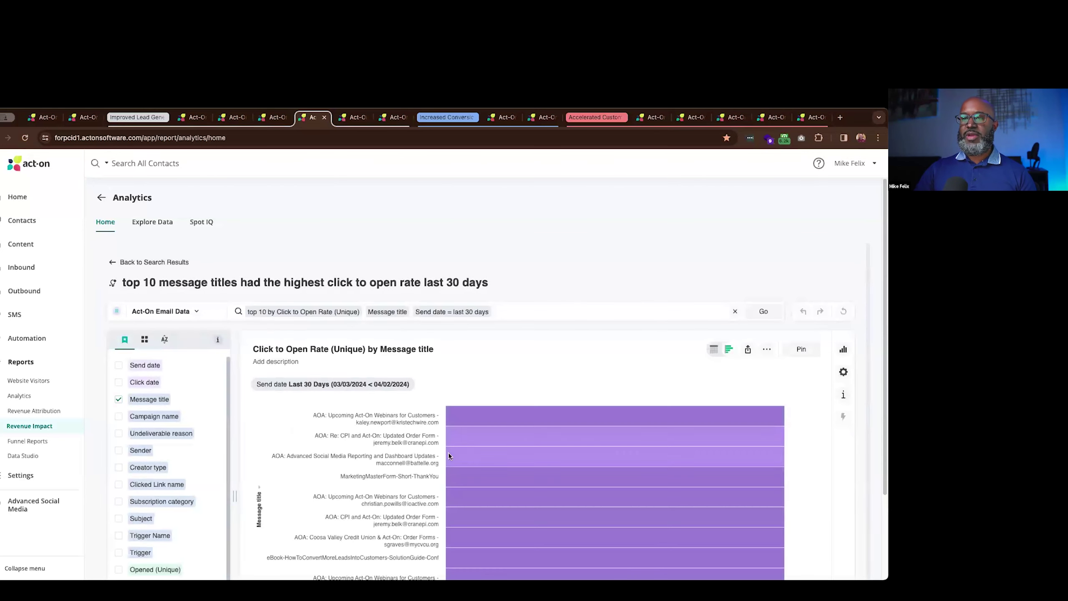
pyautogui.scroll(-1, 168, 471)
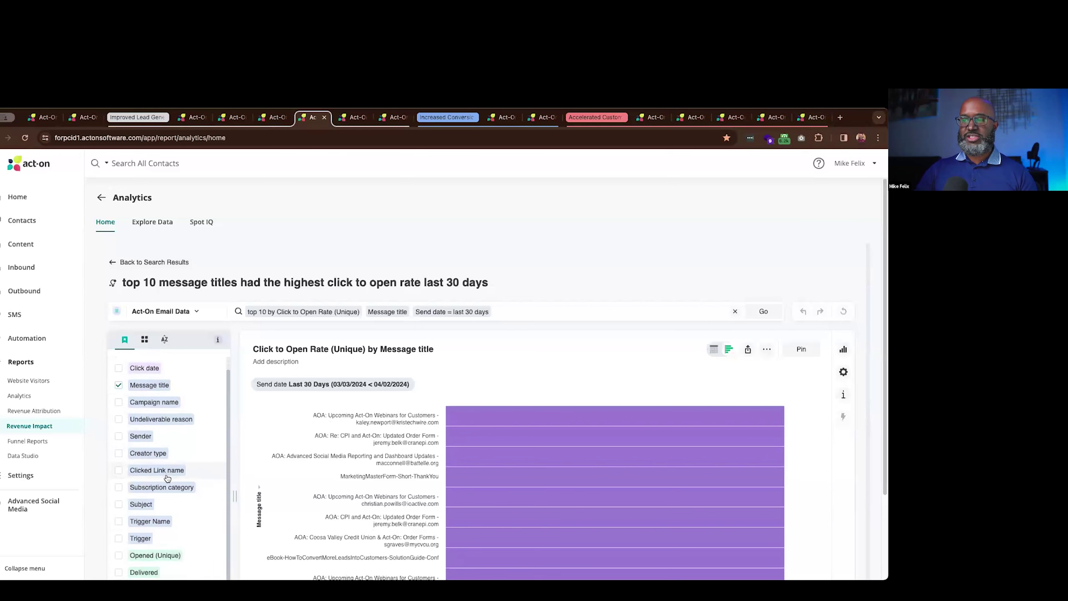
pyautogui.scroll(-1, 811, 412)
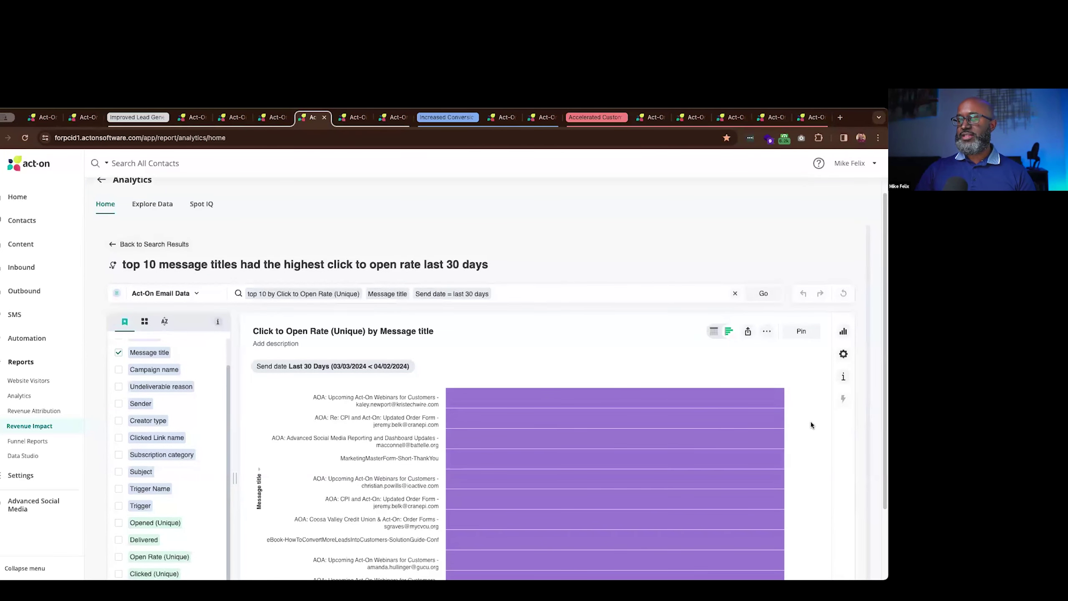
pyautogui.click(843, 332)
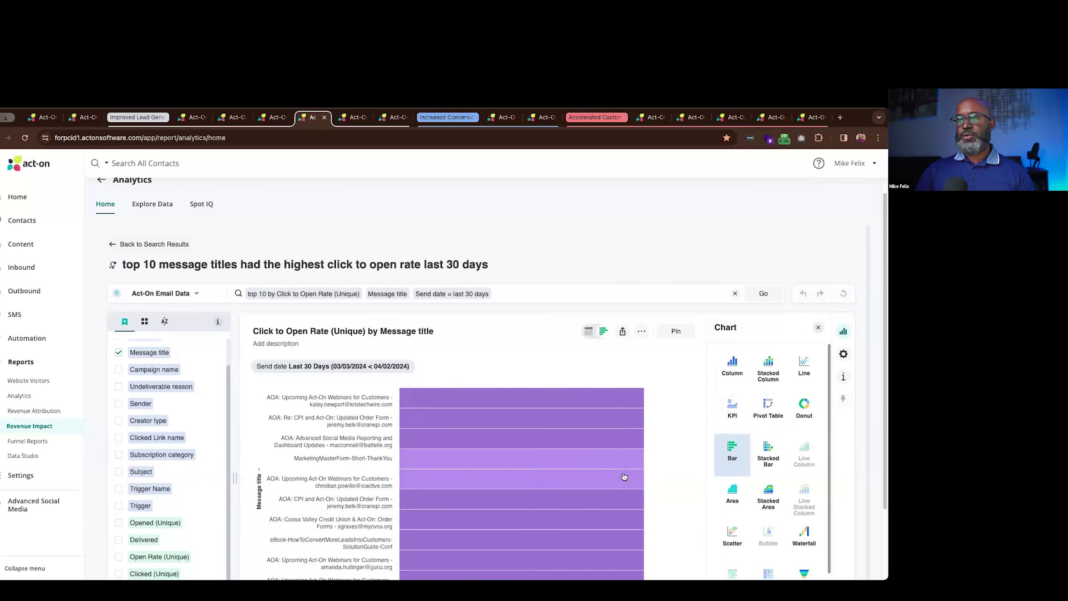
pyautogui.scroll(-2, 624, 476)
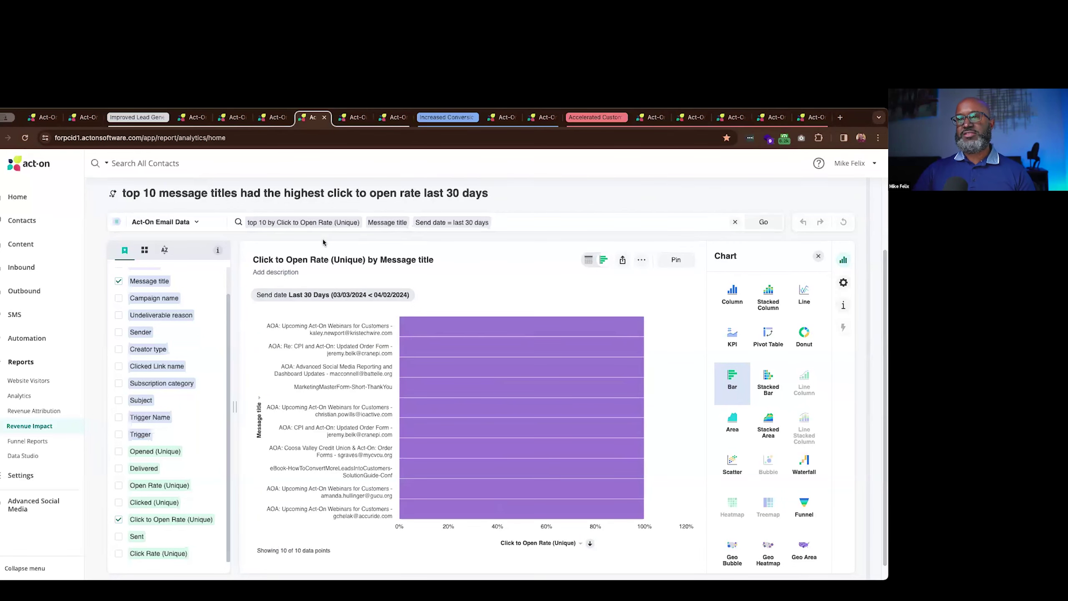
pyautogui.scroll(1, 161, 201)
pyautogui.scroll(3, 161, 201)
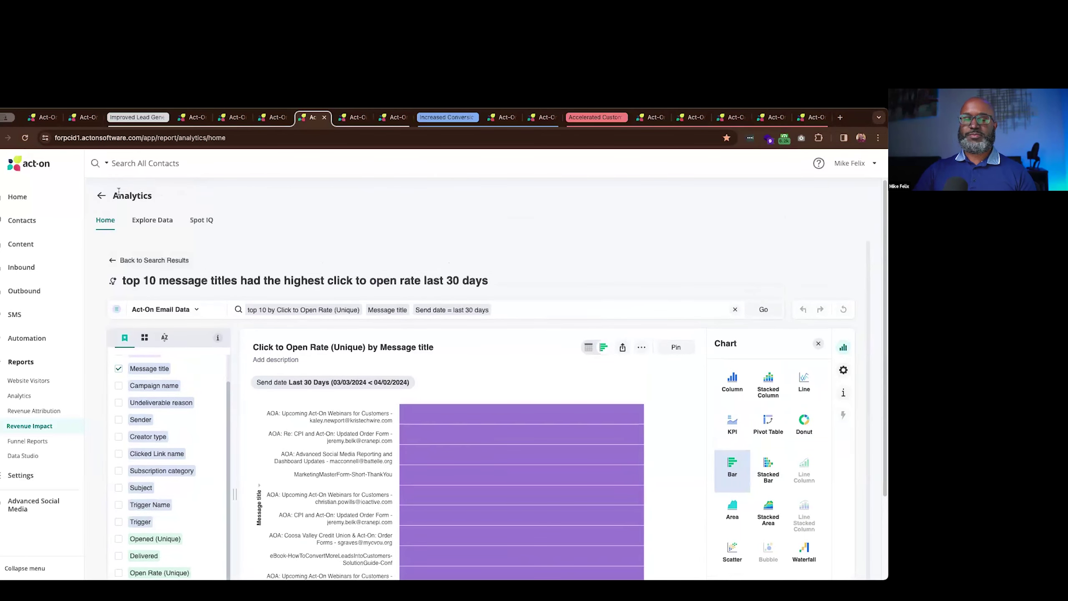
# Step: Switch to the CRM - Inbound to Revenue Funnel report and examine its Anonymous Visitors and Converted to Known Visitor stages
pyautogui.click(347, 121)
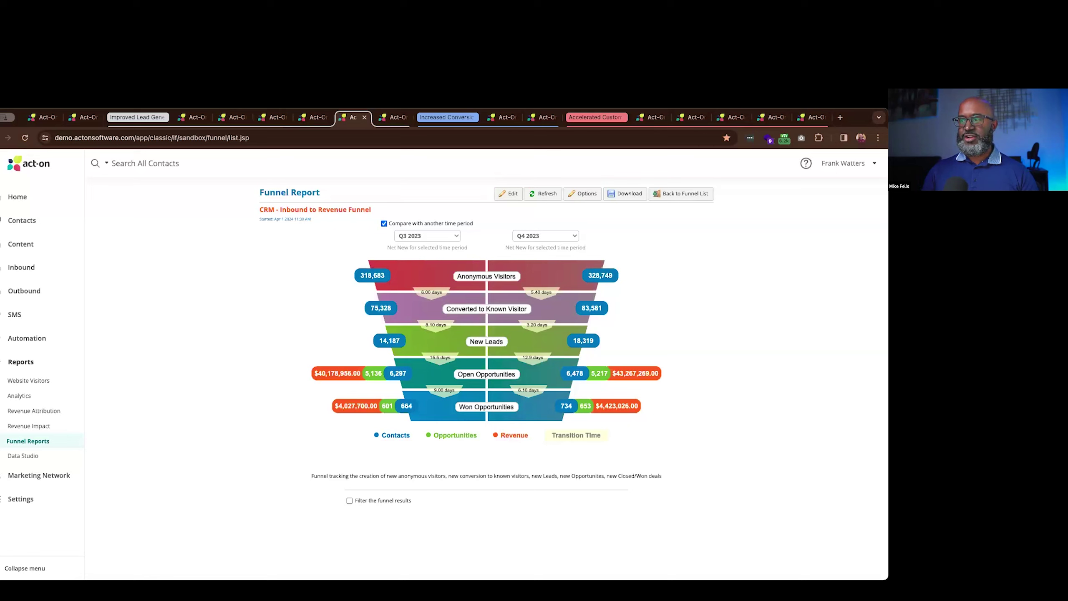
pyautogui.moveTo(426, 281)
pyautogui.moveTo(425, 306)
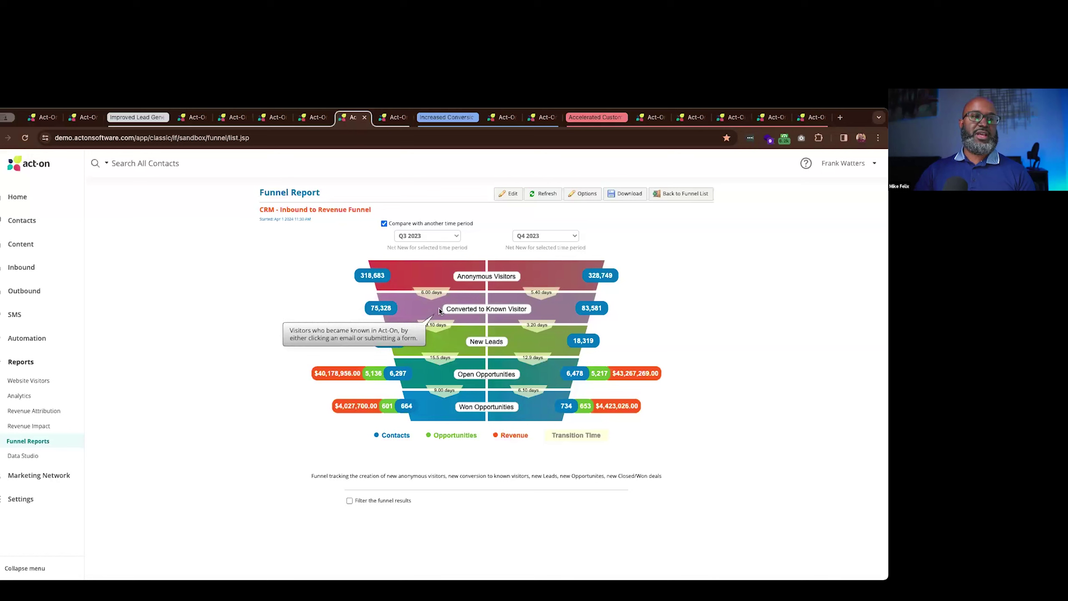
# Step: Switch to the Default segment's query and expand the pages selected in its visited web pages condition
pyautogui.click(392, 117)
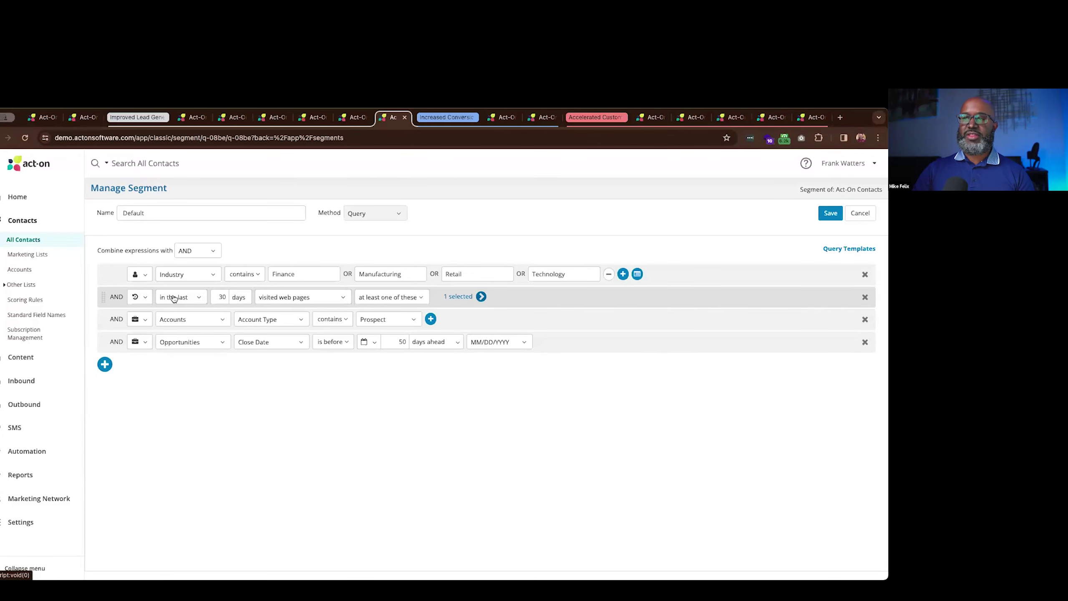
pyautogui.click(481, 296)
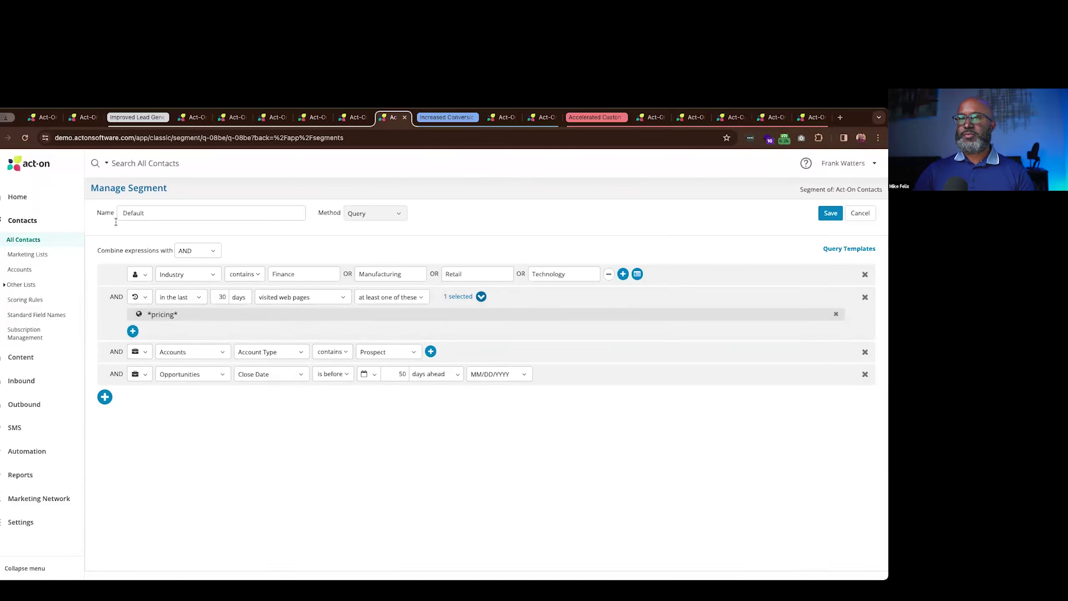
# Step: Leave the segment query for All Contacts and open AI Audience Insights
pyautogui.click(38, 243)
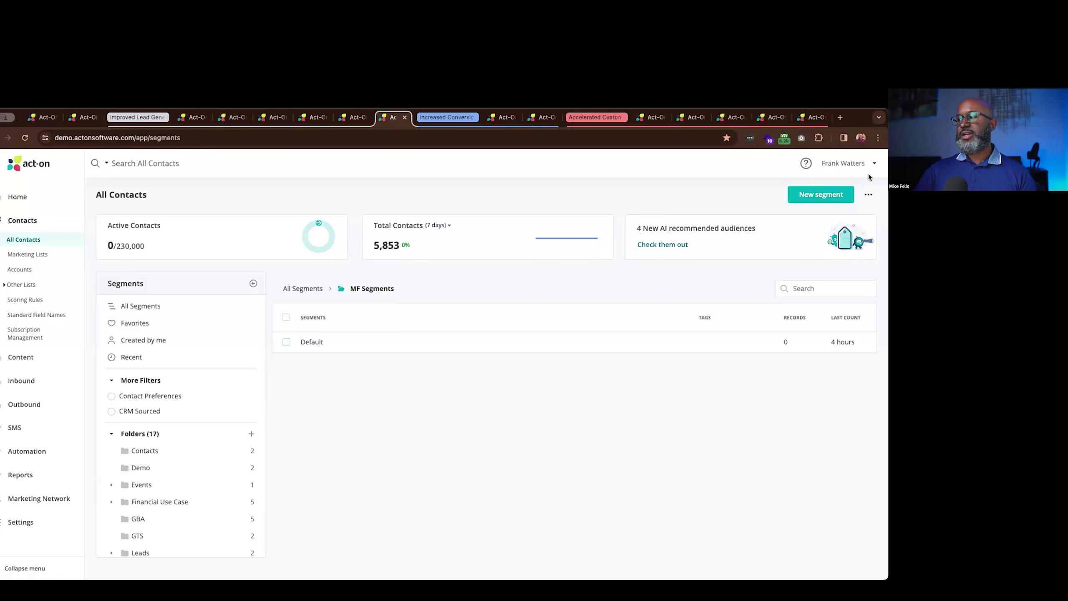
pyautogui.click(867, 196)
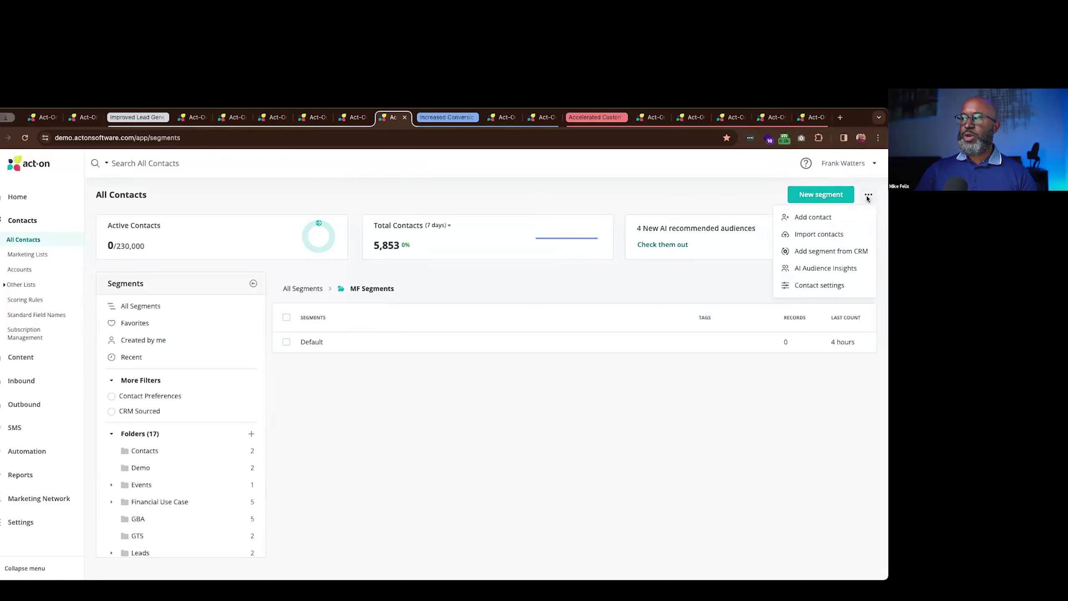
pyautogui.click(800, 266)
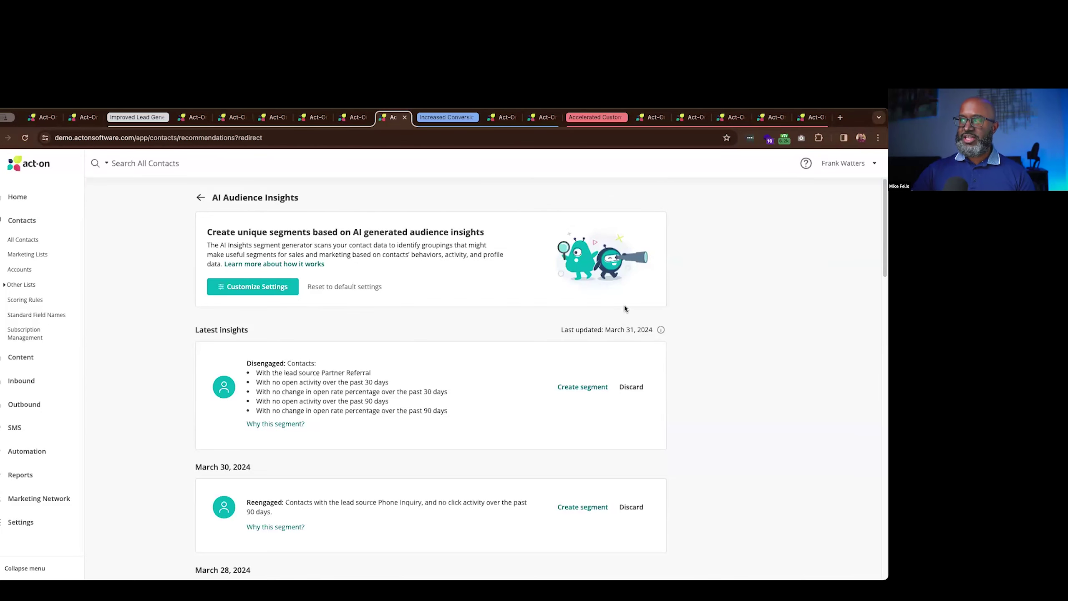
# Step: Examine the AI-recommended audience segments and their criteria, from the latest insights through the older March 2024 entries
pyautogui.scroll(-2, 490, 333)
pyautogui.scroll(-5, 491, 334)
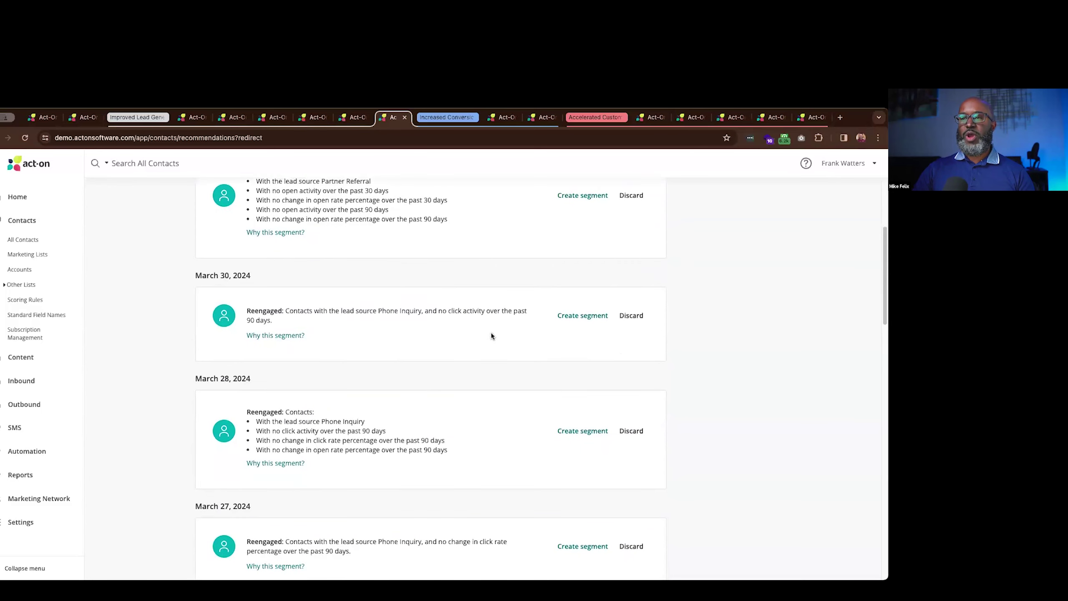
pyautogui.scroll(3, 490, 335)
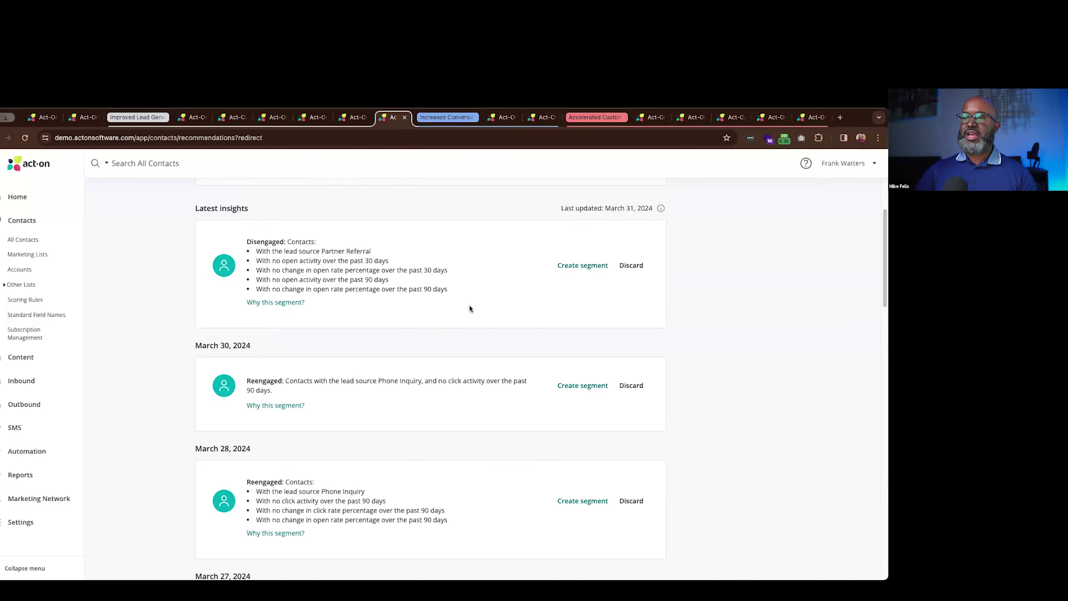
pyautogui.scroll(-4, 418, 397)
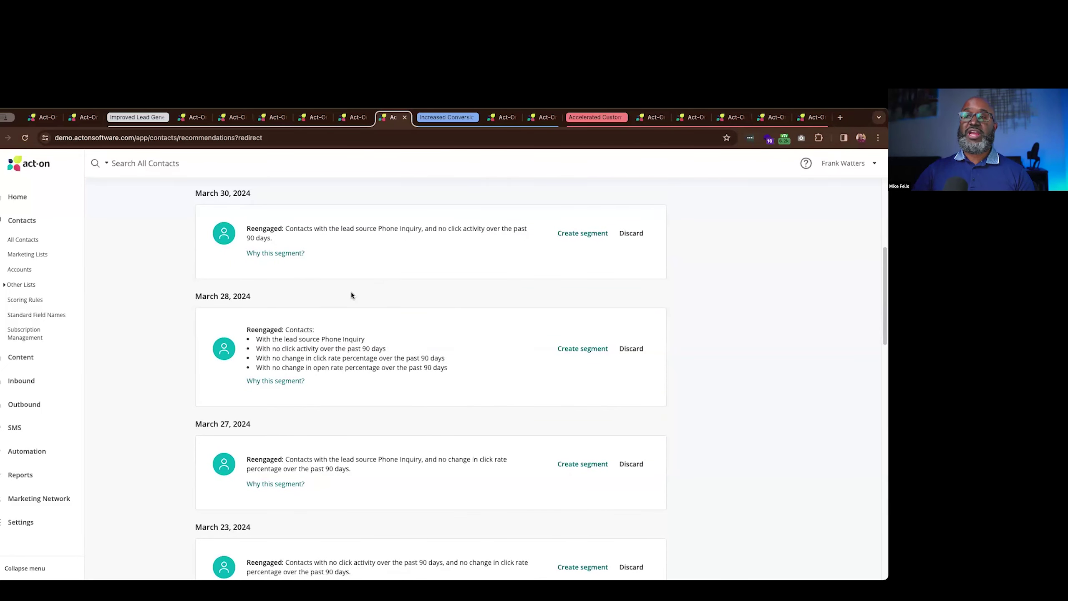
pyautogui.scroll(-8, 423, 352)
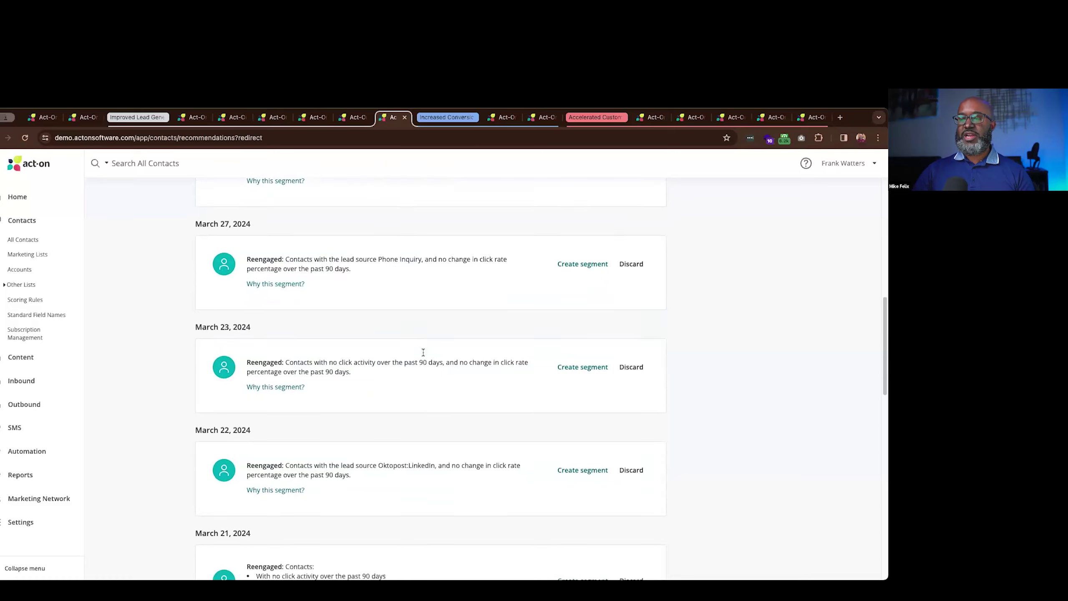
pyautogui.scroll(-1, 426, 353)
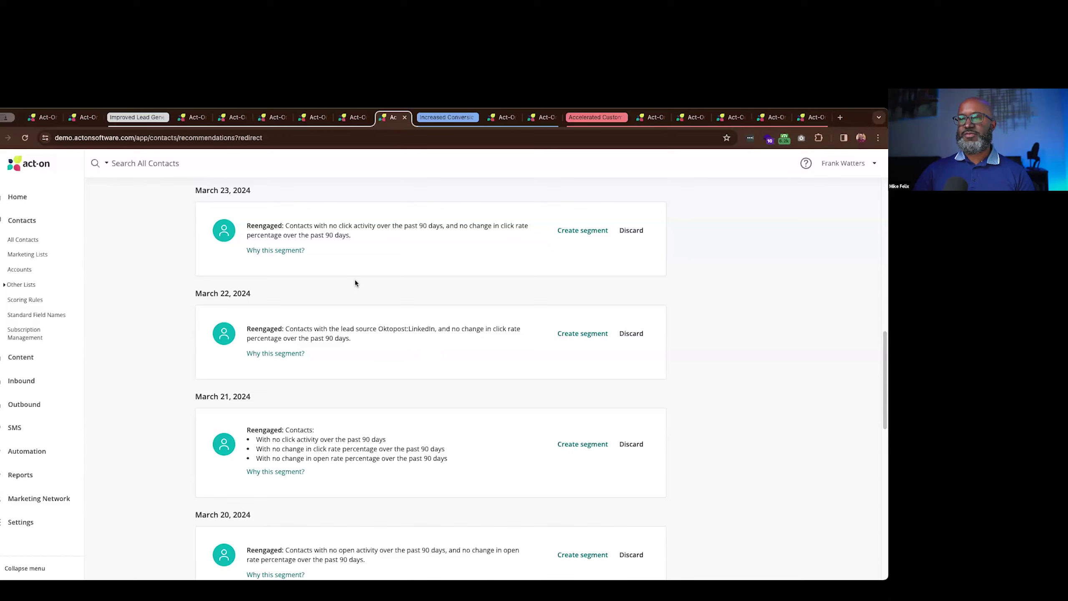
pyautogui.scroll(2, 669, 308)
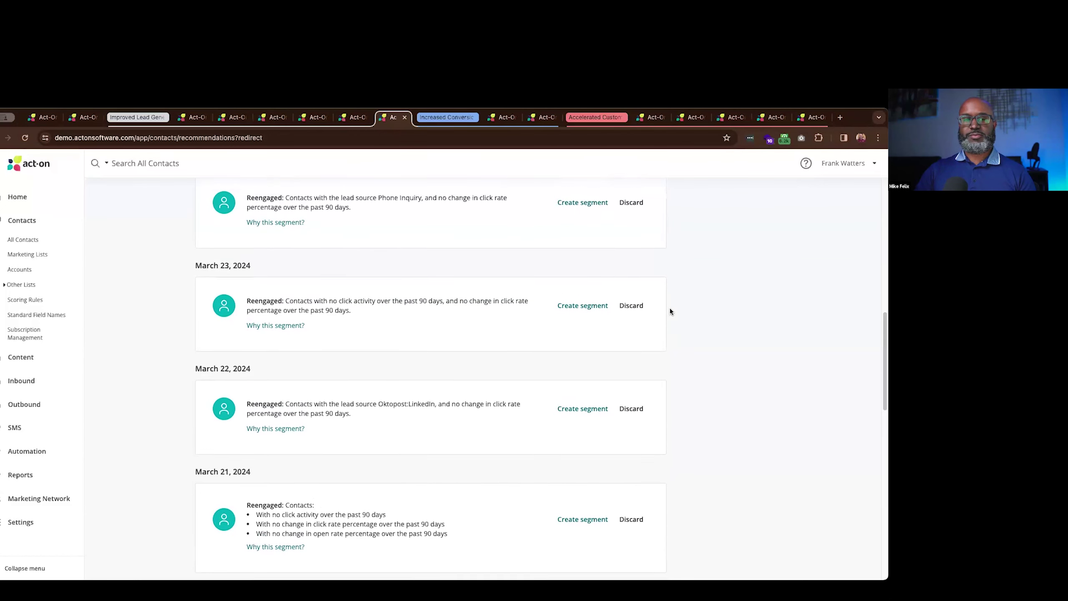
pyautogui.scroll(8, 669, 310)
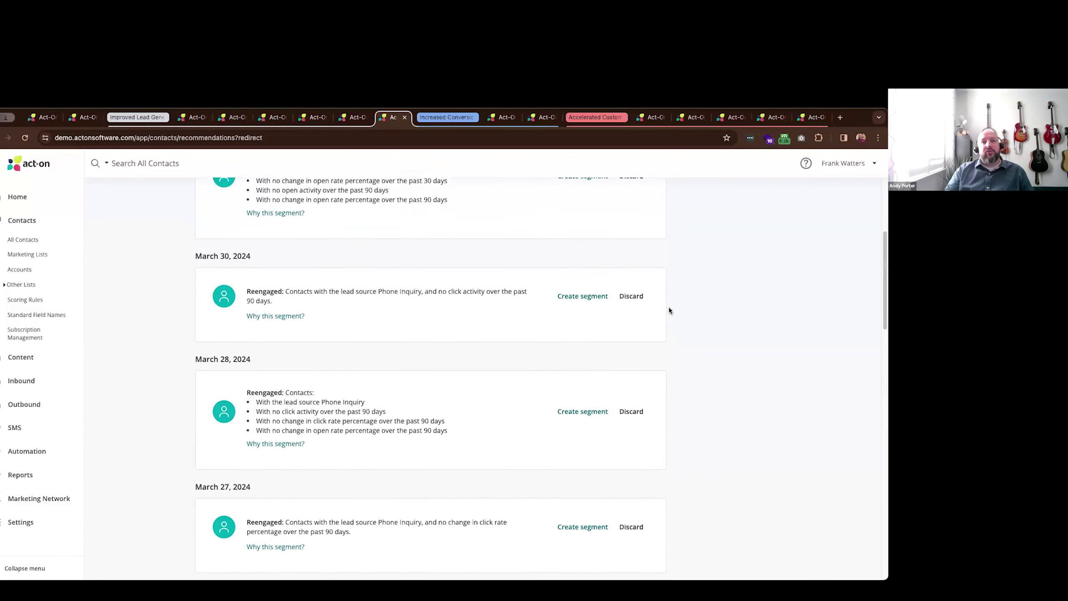
pyautogui.scroll(5, 669, 310)
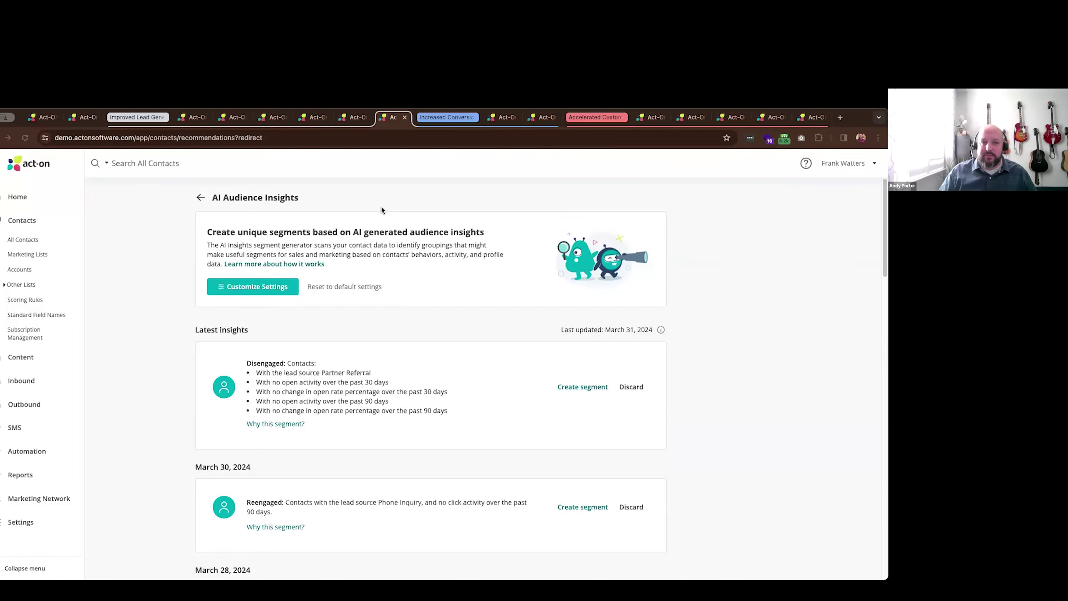
# Step: Switch to the Act-On Email Composer draft's settings and check the First Name personalization in the subject line
pyautogui.click(501, 117)
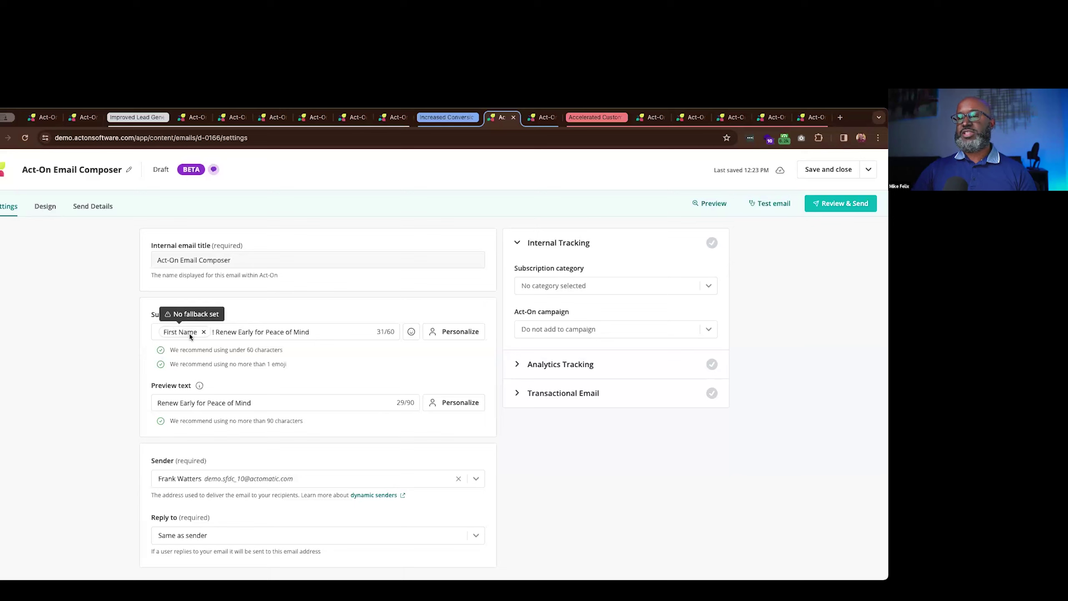
pyautogui.moveTo(179, 334)
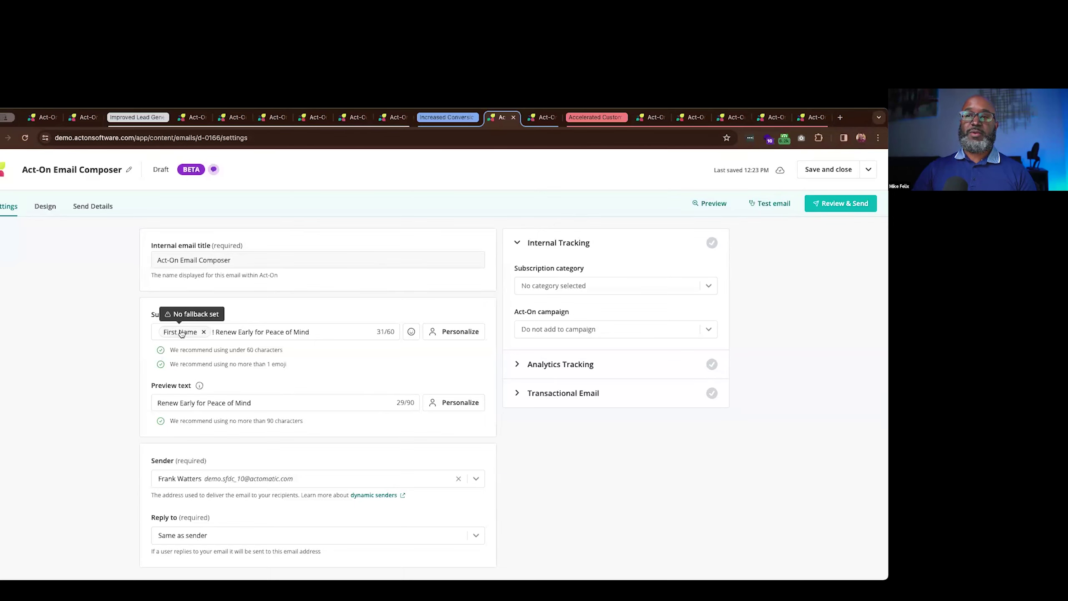
# Step: Try to personalize the subject line with the First Name contact field, searching for "first" and leaving the fallback text empty
pyautogui.click(441, 331)
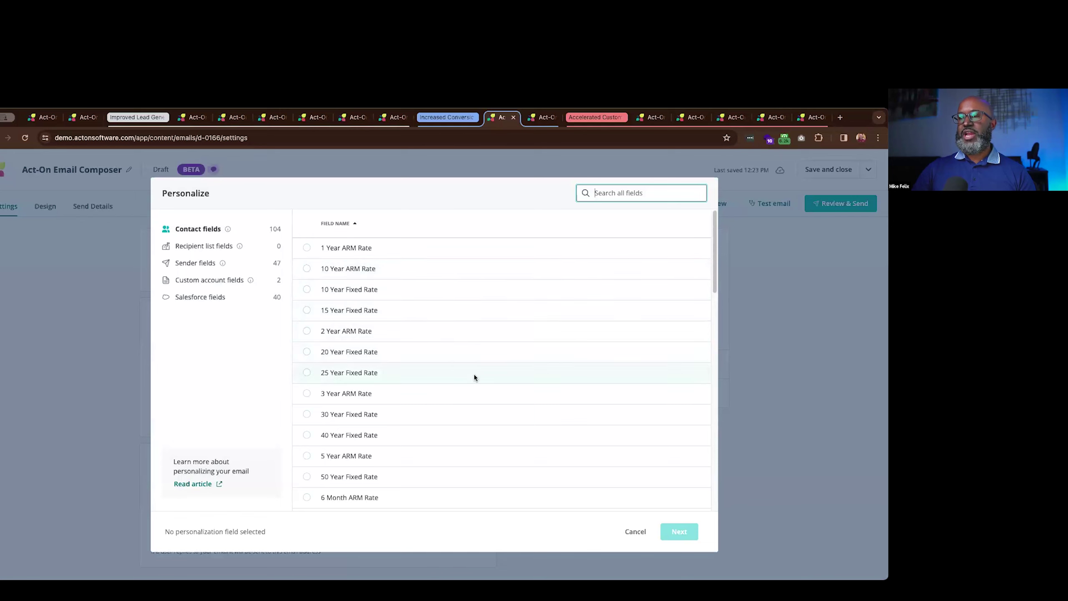
pyautogui.scroll(-2, 475, 374)
pyautogui.write('first')
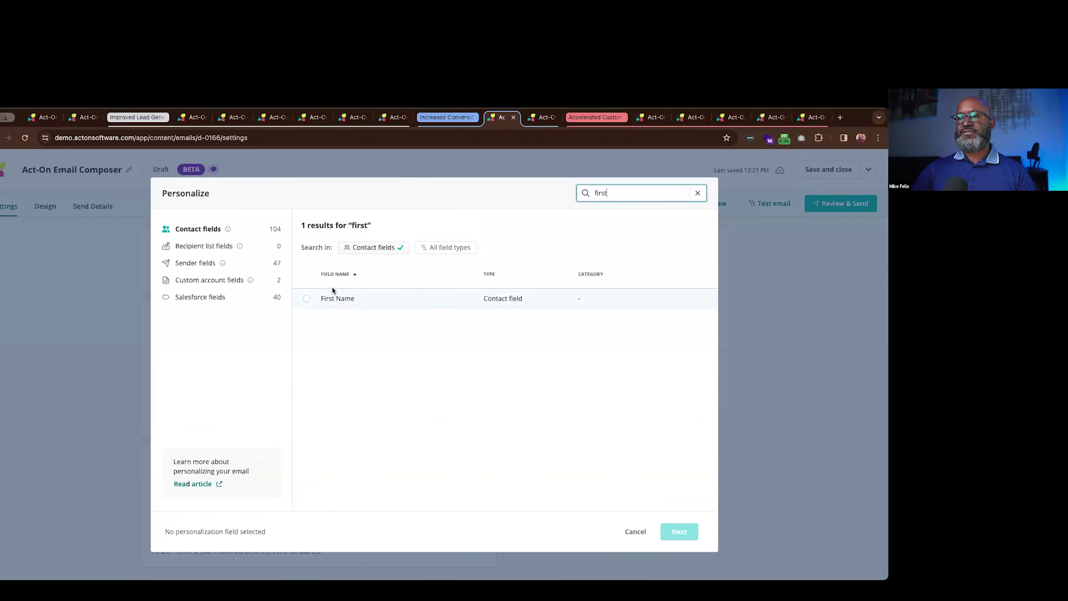
pyautogui.click(301, 297)
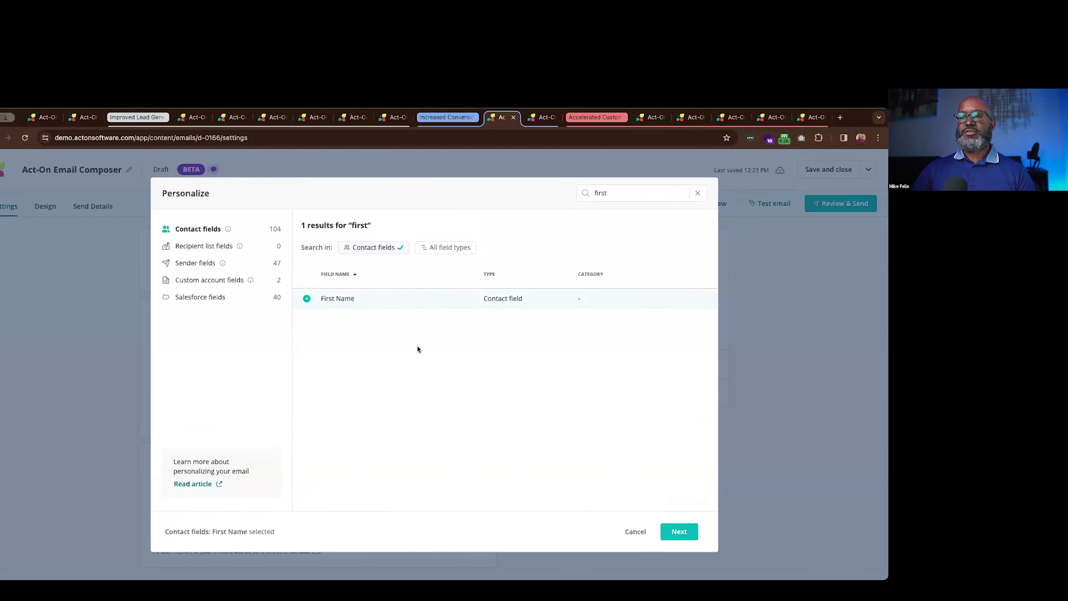
pyautogui.click(679, 530)
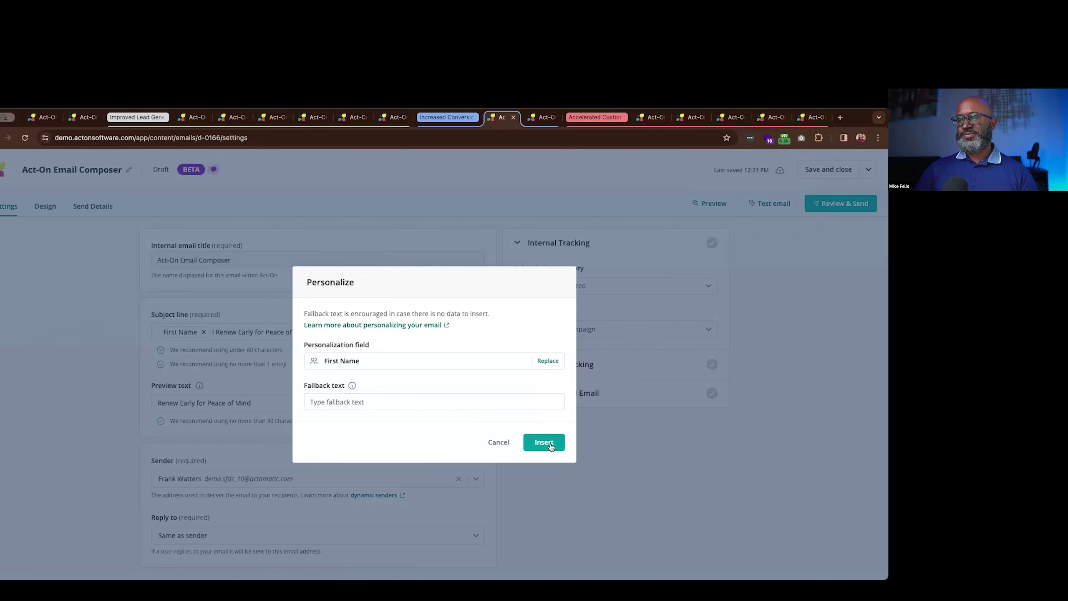
pyautogui.click(511, 446)
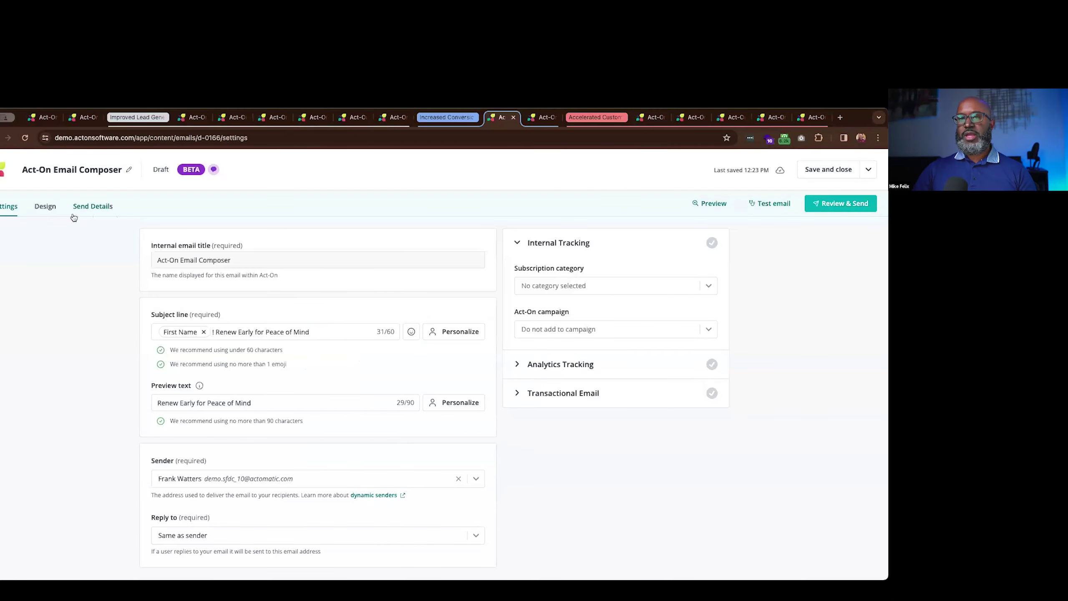
# Step: Open the email draft's design for editing
pyautogui.click(45, 206)
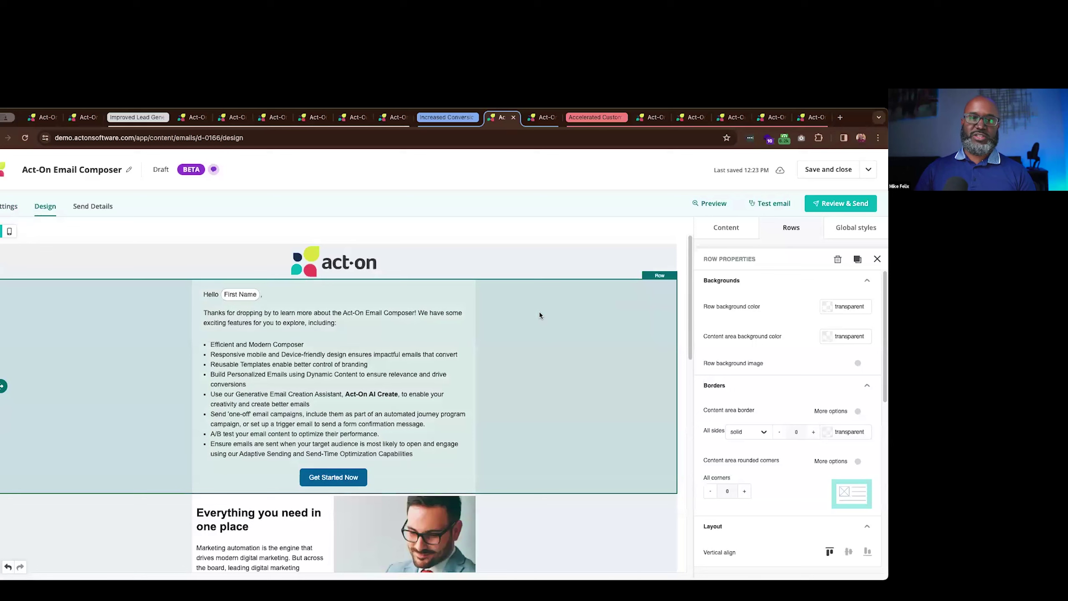
# Step: Look over the available content blocks and the contact fields for personalizing the greeting paragraph, without inserting a field
pyautogui.click(726, 229)
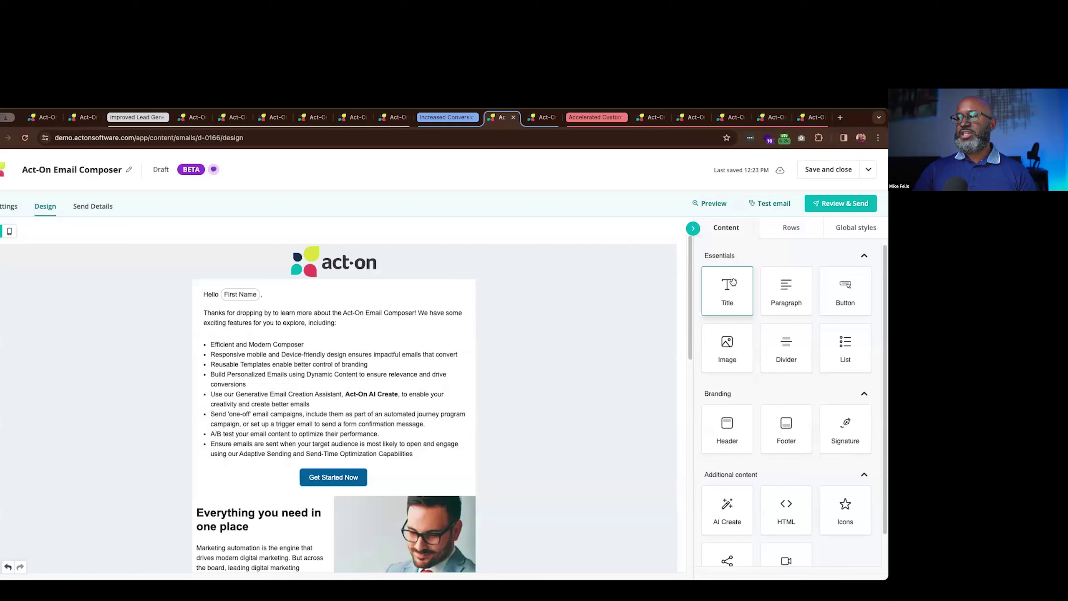
pyautogui.moveTo(734, 280)
pyautogui.mouseDown()
pyautogui.moveTo(355, 277)
pyautogui.moveTo(727, 291)
pyautogui.mouseUp()
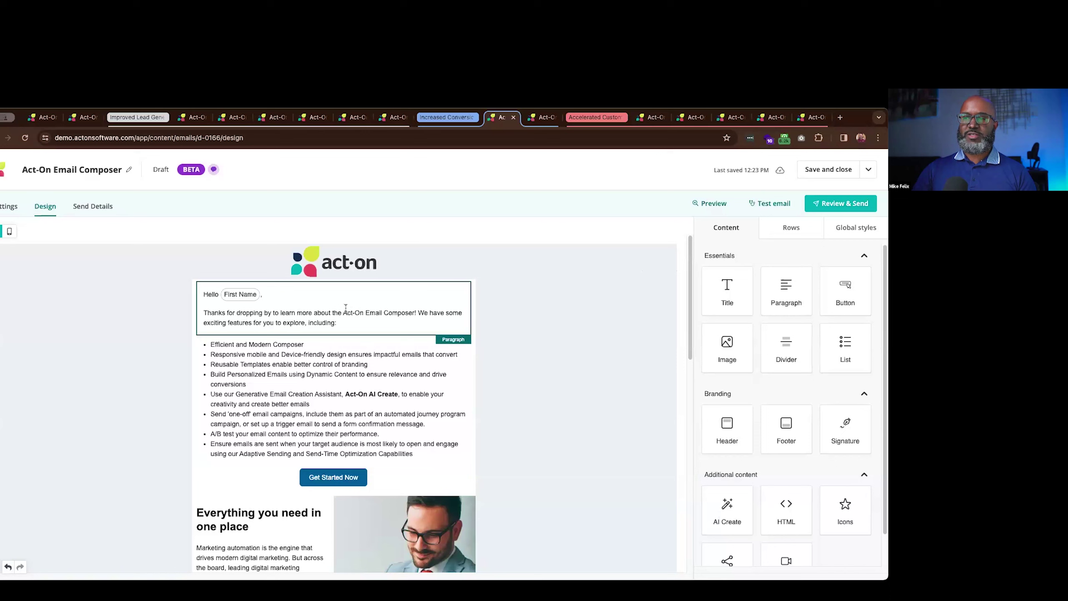
pyautogui.click(326, 305)
pyautogui.moveTo(353, 320); pyautogui.dragTo(269, 315)
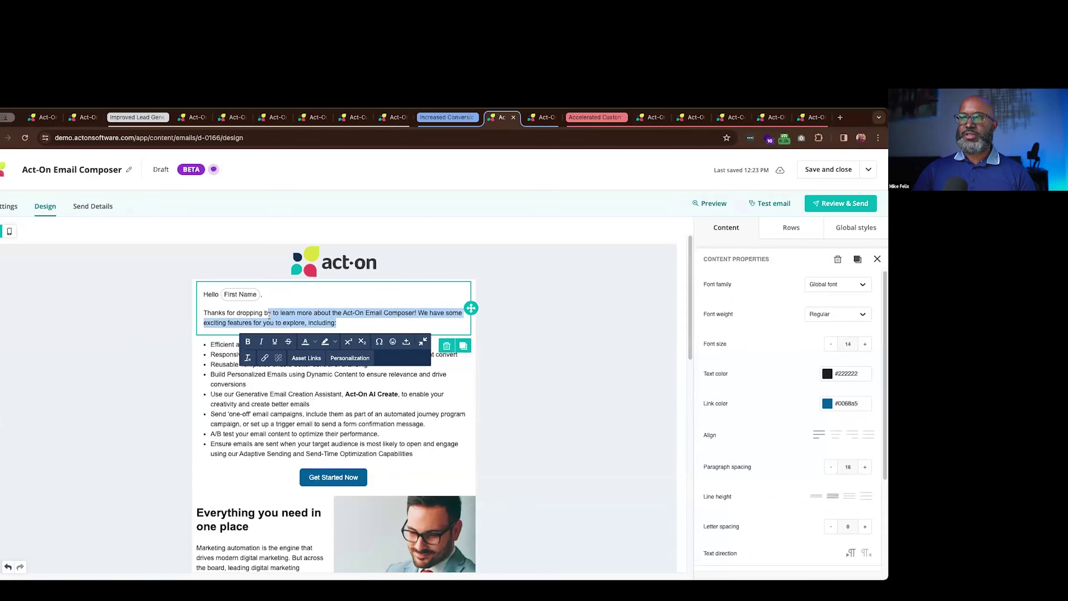
pyautogui.click(277, 312)
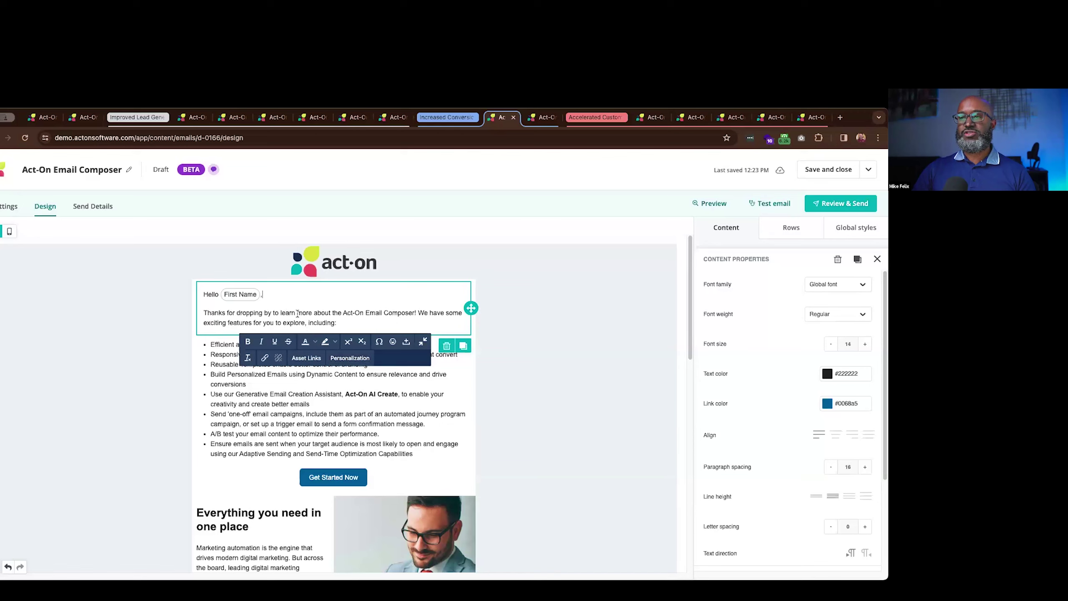
pyautogui.click(343, 356)
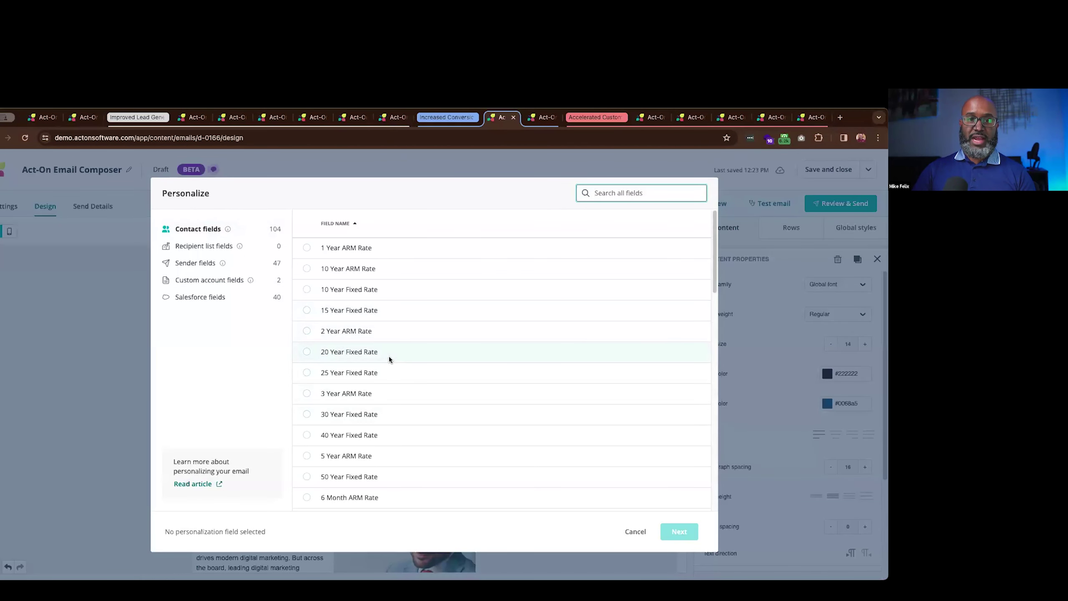
pyautogui.click(635, 532)
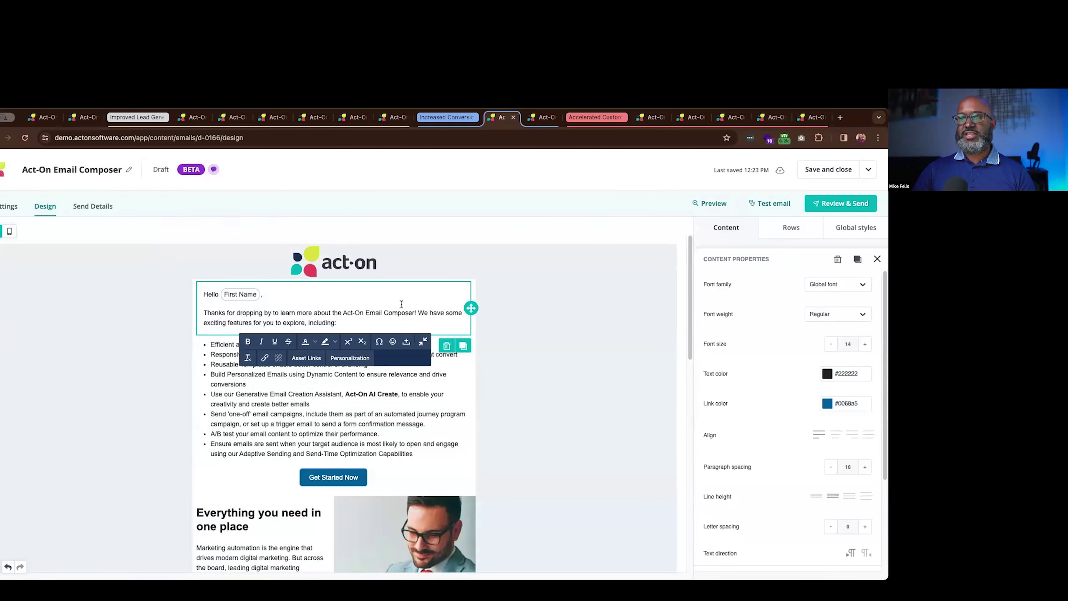
# Step: Add a blank line at the end of the intro paragraph and review the asset link types without inserting one
pyautogui.click(368, 320)
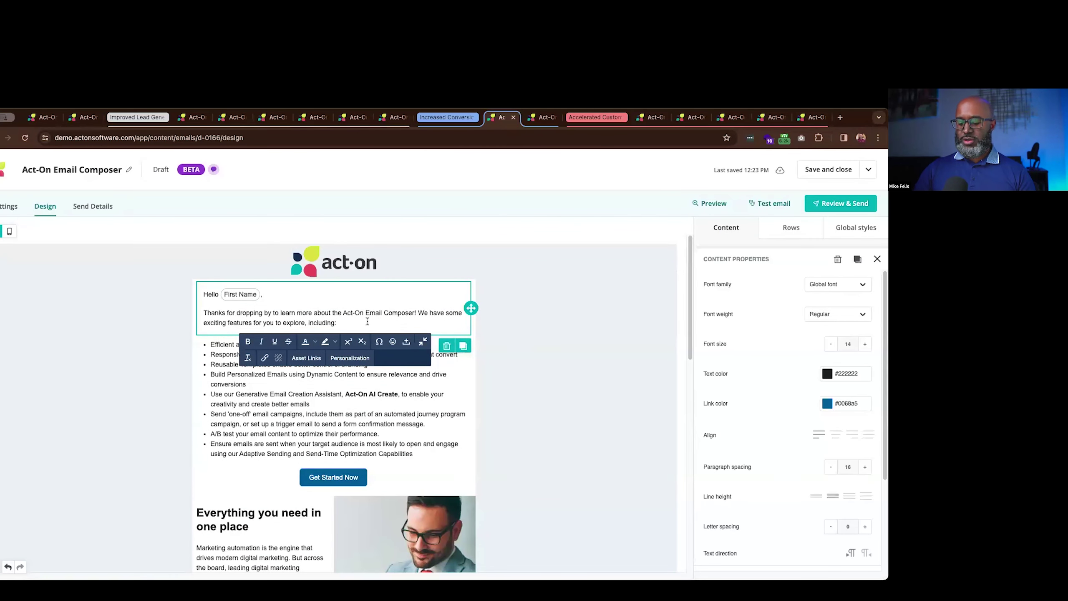
pyautogui.press('Return')
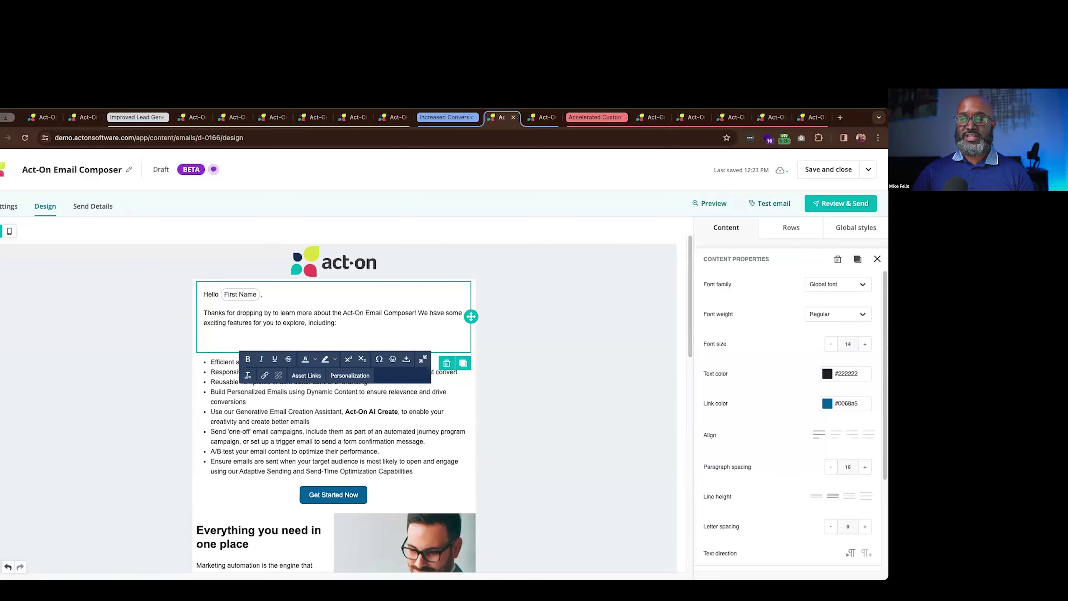
pyautogui.click(303, 374)
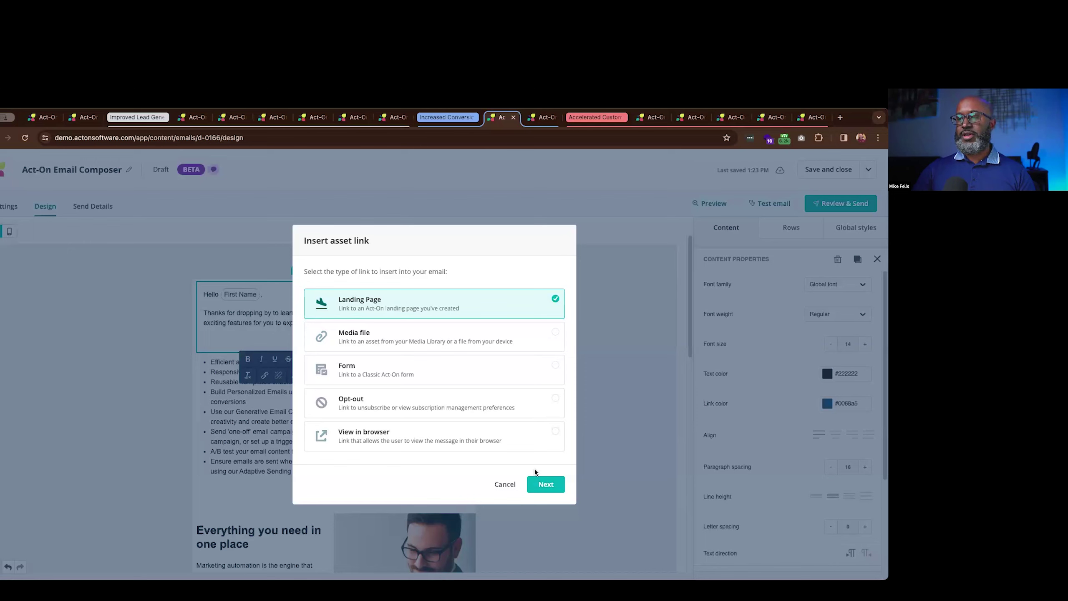
pyautogui.click(505, 484)
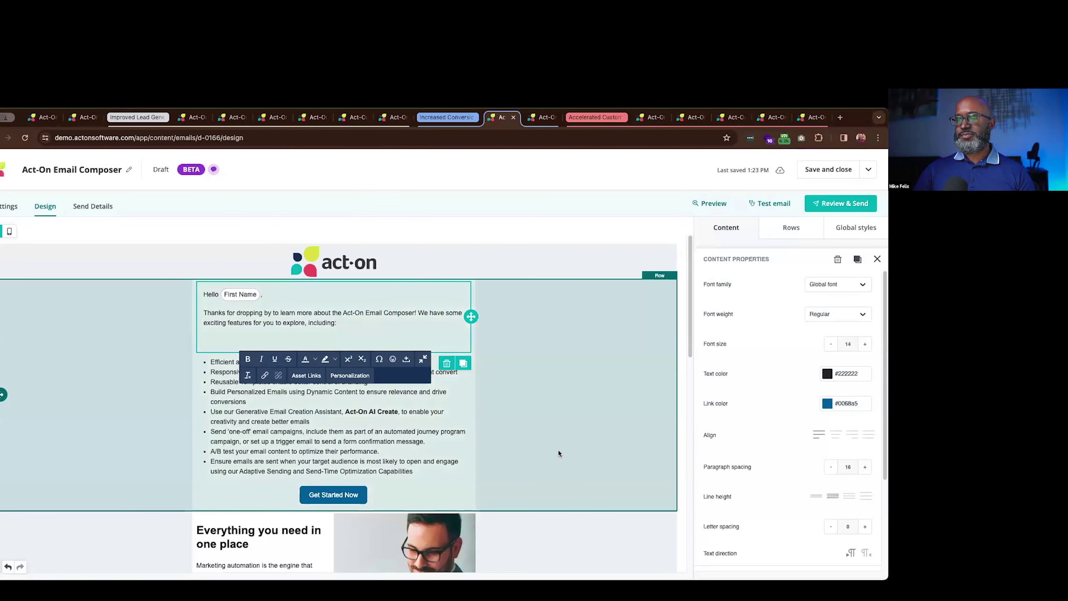
pyautogui.click(565, 501)
pyautogui.click(726, 228)
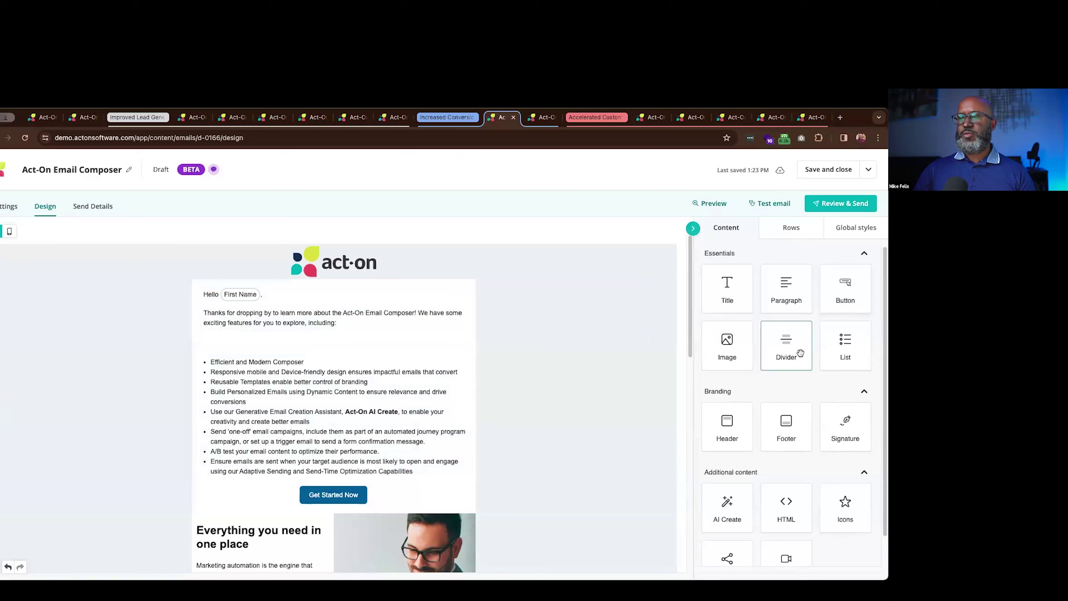
# Step: Set the link type of the Get Started Now button to Open web page
pyautogui.click(352, 495)
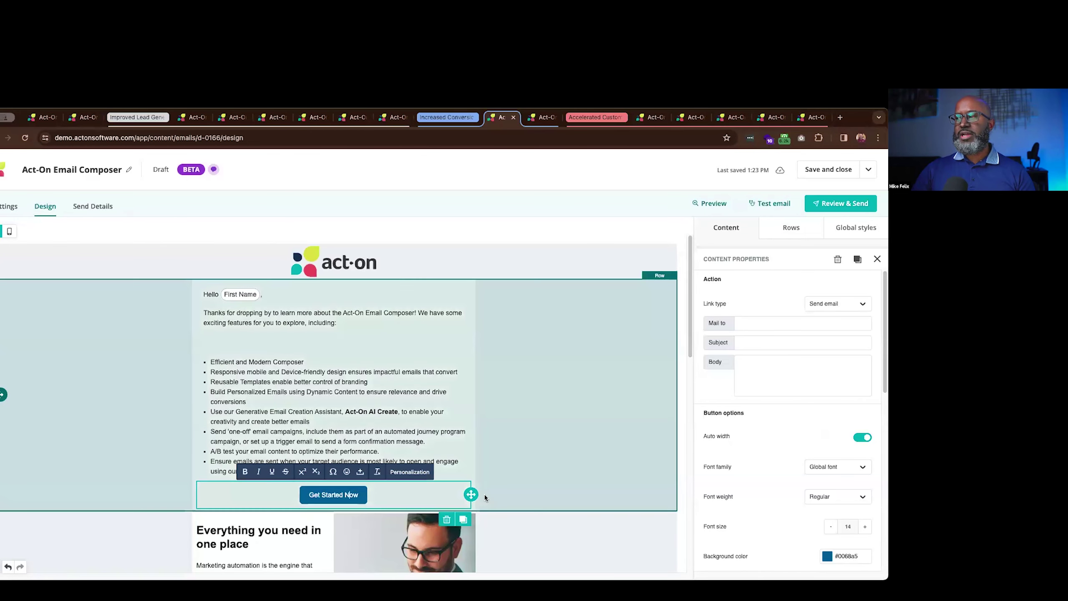
pyautogui.click(830, 306)
pyautogui.click(832, 322)
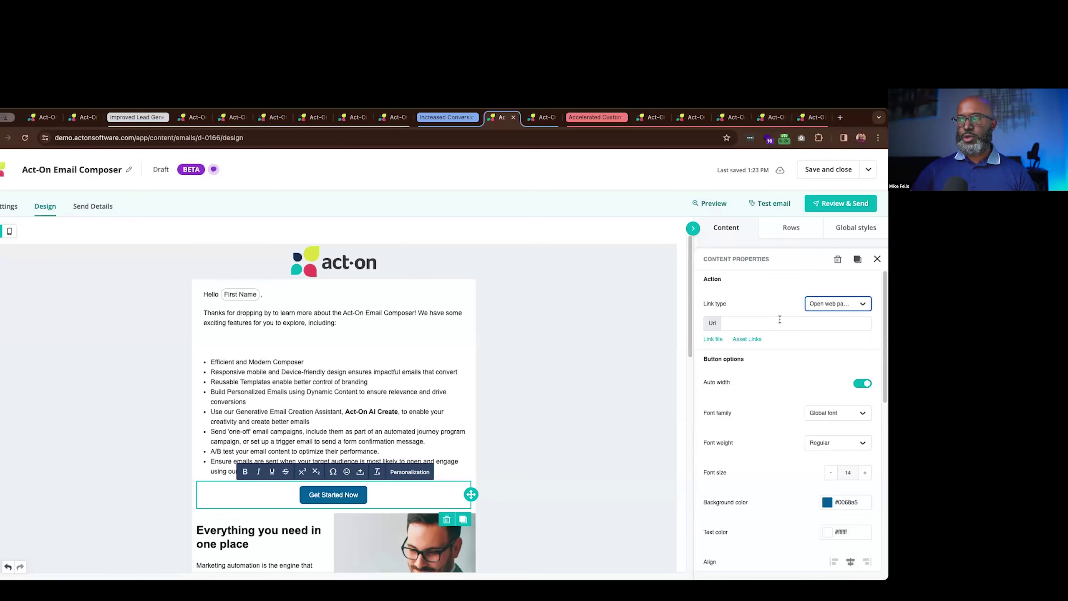
pyautogui.click(820, 306)
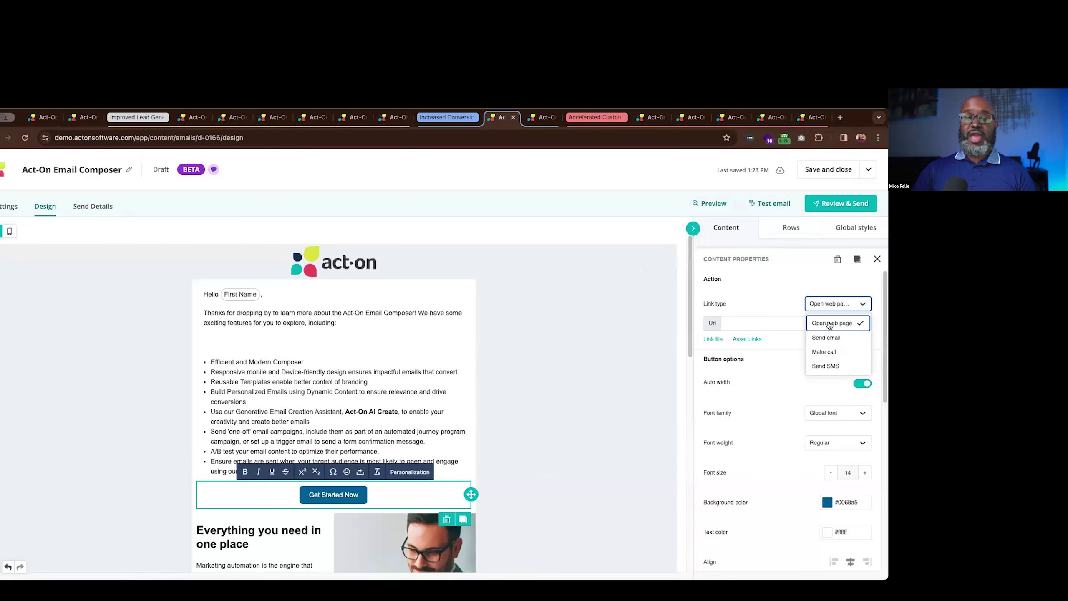
pyautogui.click(830, 323)
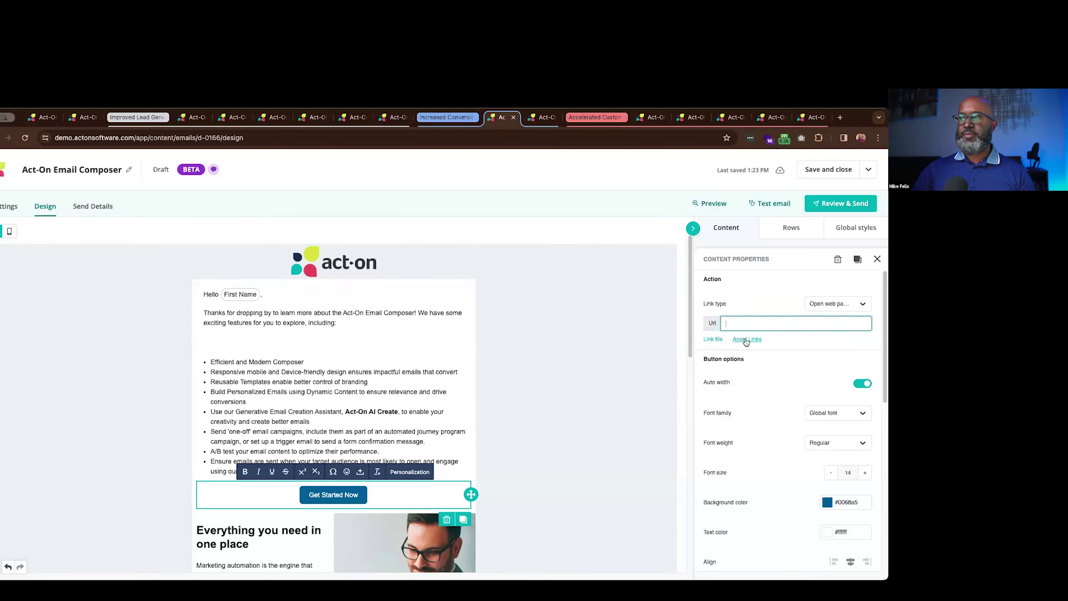
# Step: Try the Send email, Make call and Send SMS link types on the Get Started Now button and restore Open web page
pyautogui.click(857, 305)
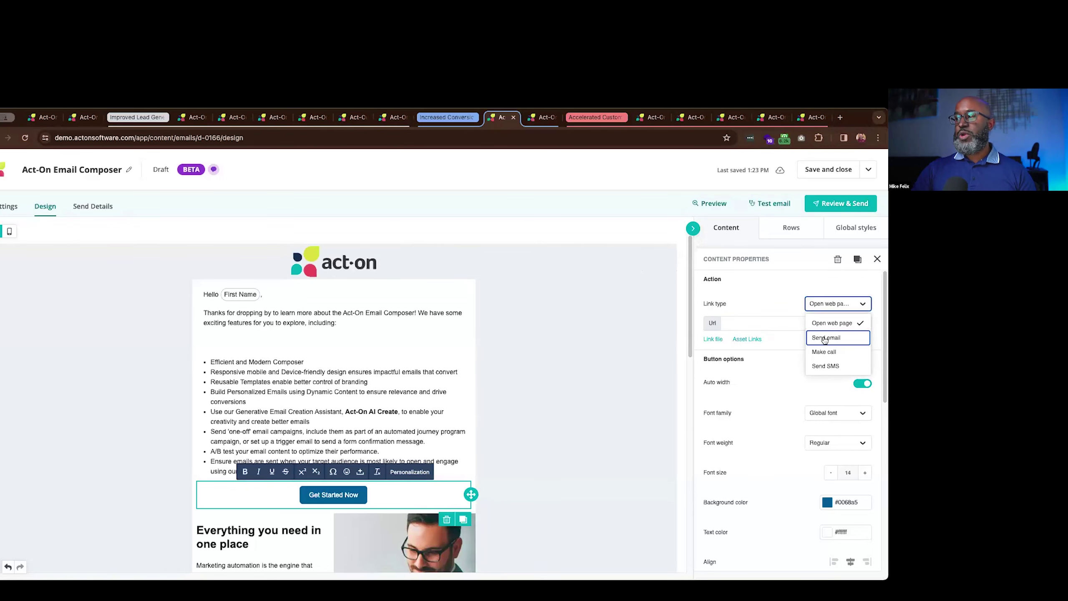
pyautogui.click(824, 338)
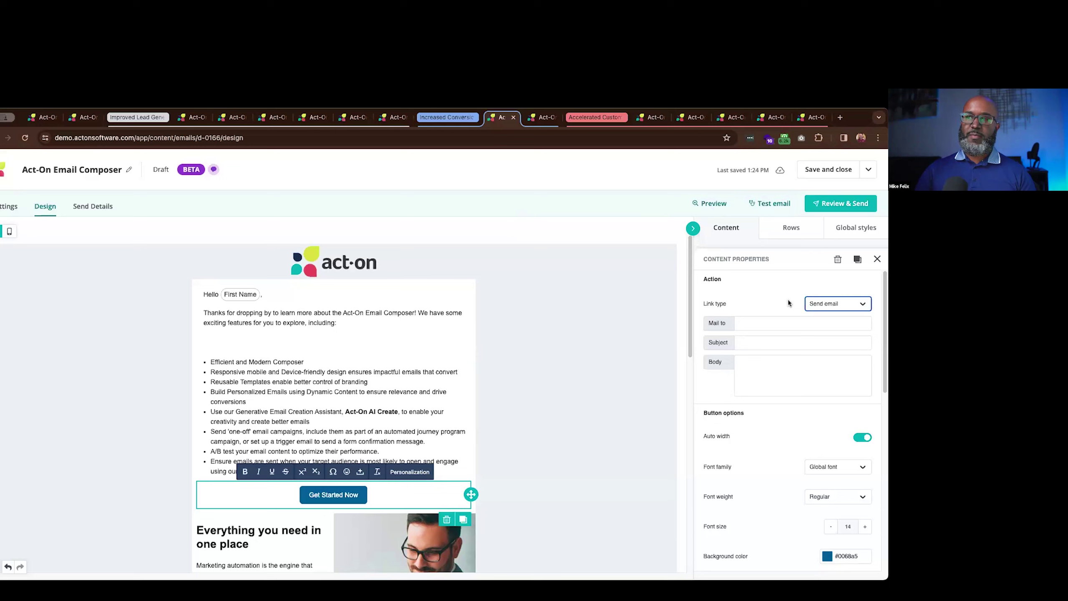
pyautogui.click(833, 304)
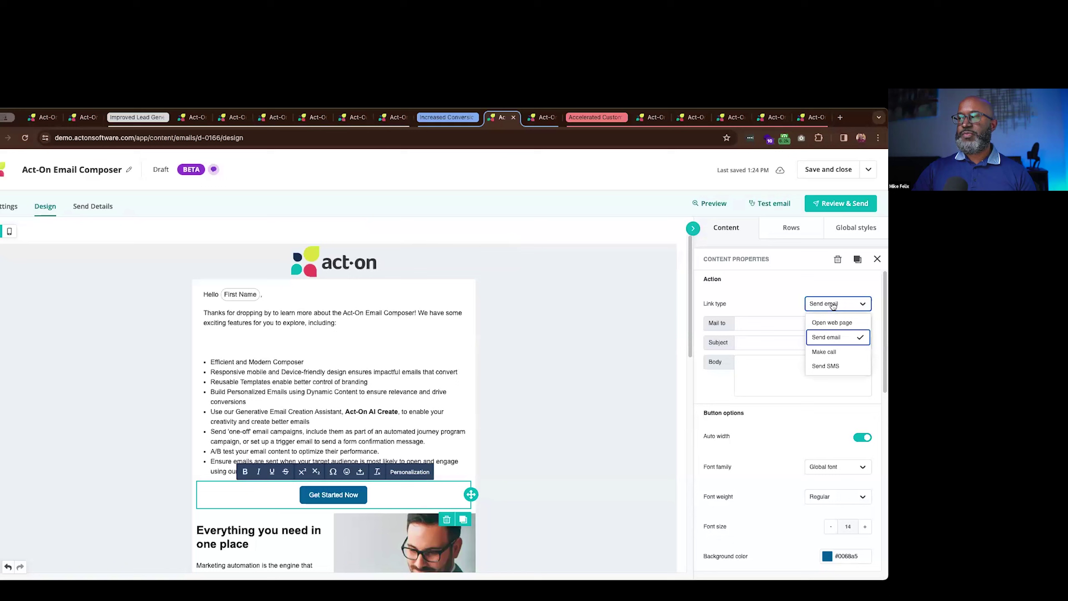
pyautogui.click(831, 354)
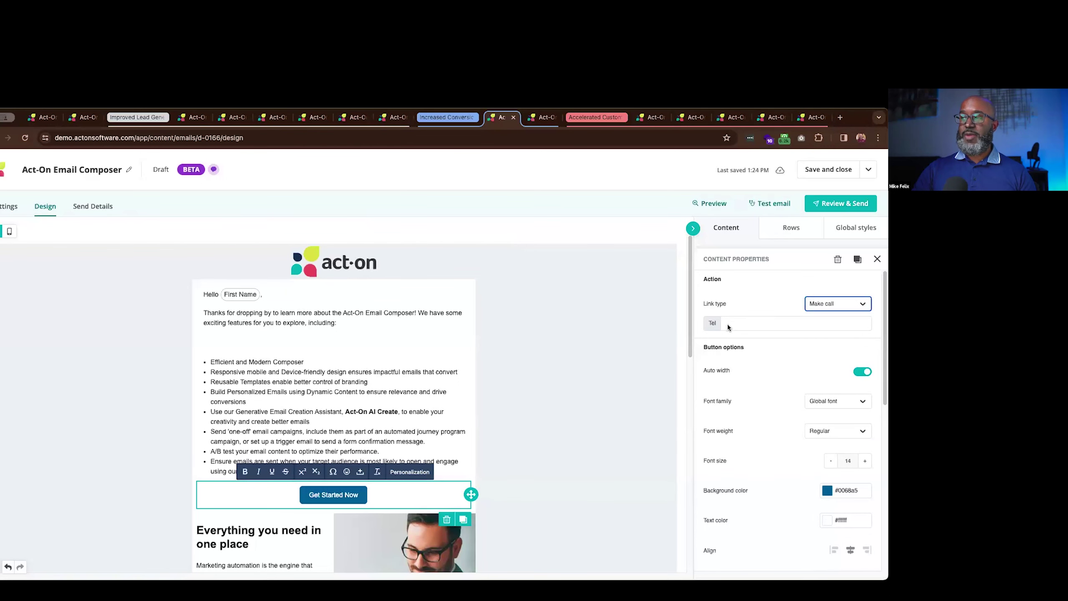
pyautogui.click(826, 304)
pyautogui.click(825, 365)
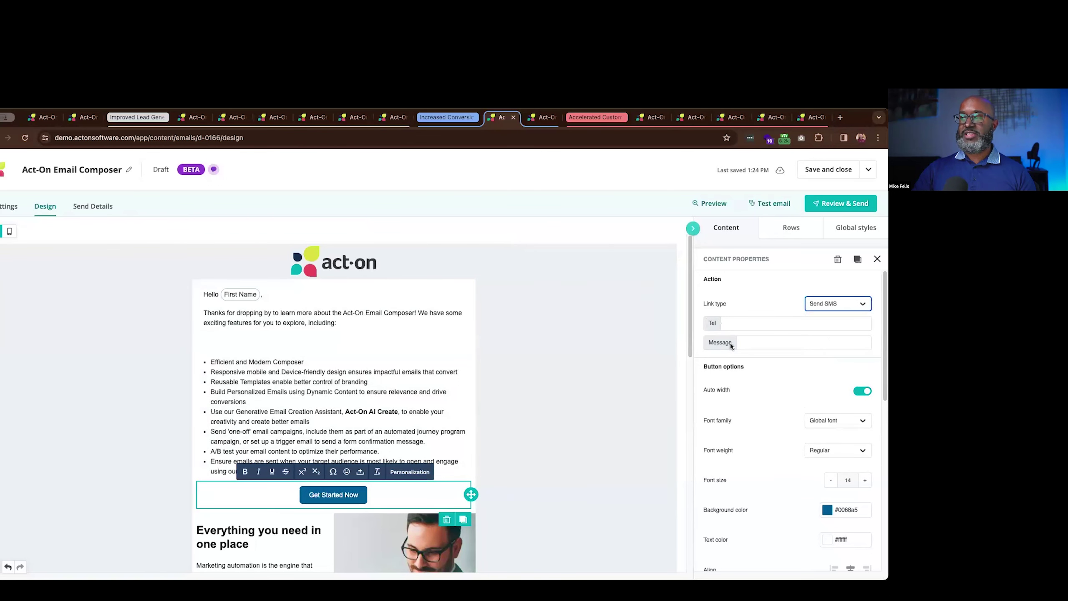
pyautogui.click(832, 303)
pyautogui.click(831, 319)
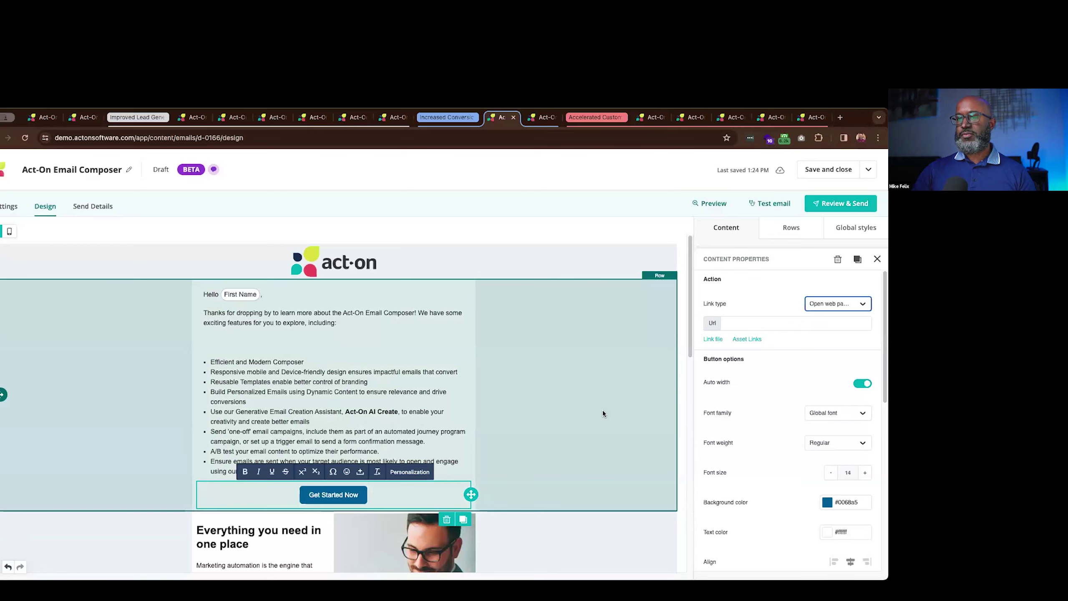
# Step: Review the layout settings of the "Everything you need in one place" row and check the email in mobile view
pyautogui.scroll(-6, 603, 413)
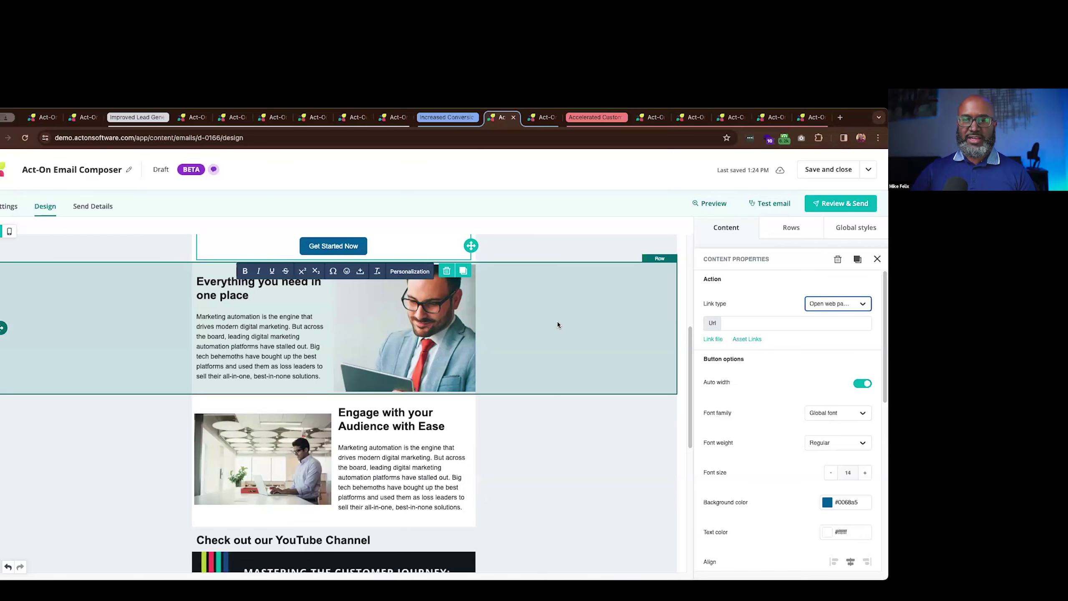
pyautogui.scroll(-3, 734, 412)
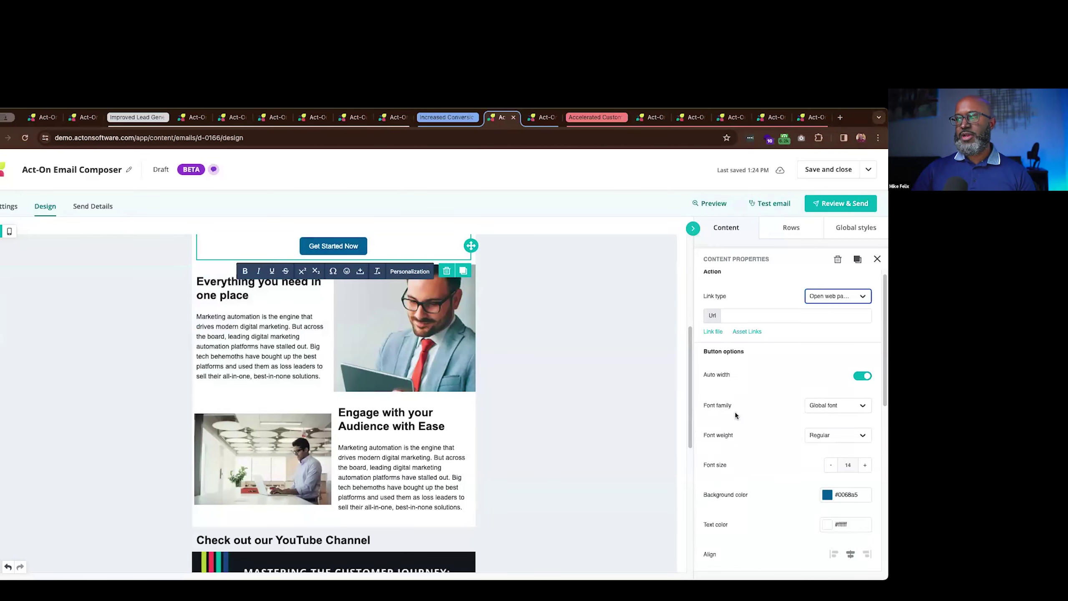
pyautogui.click(546, 317)
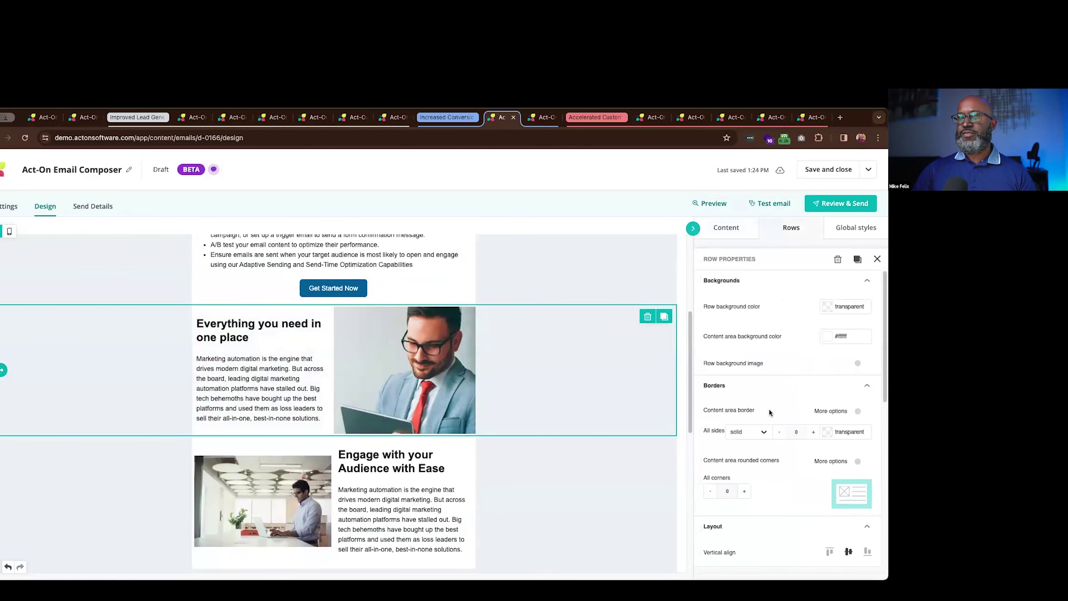
pyautogui.scroll(-2, 769, 408)
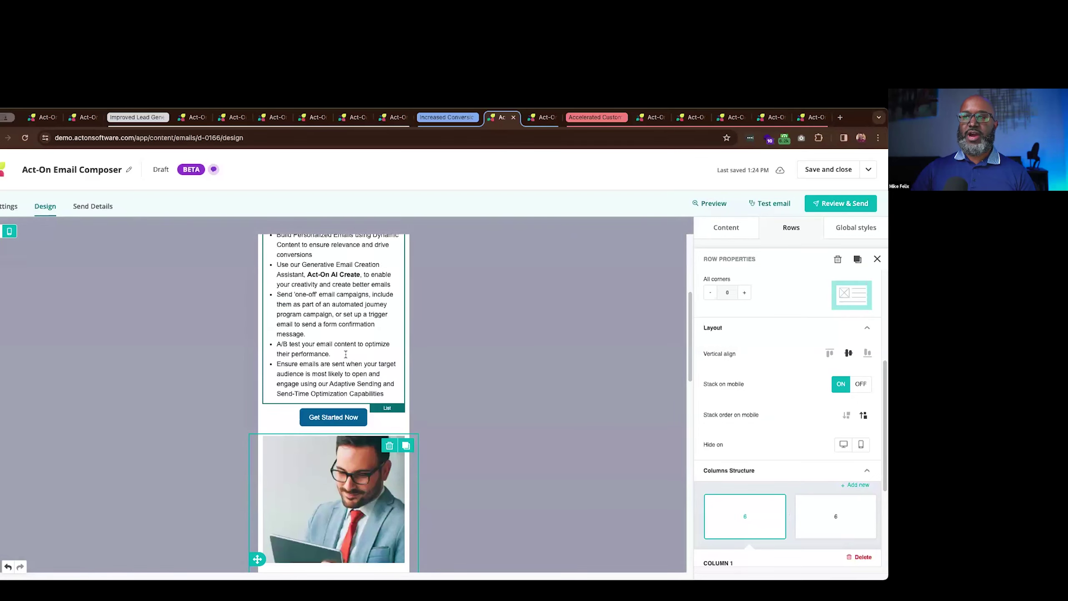
pyautogui.scroll(5, 78, 251)
pyautogui.scroll(-3, 79, 251)
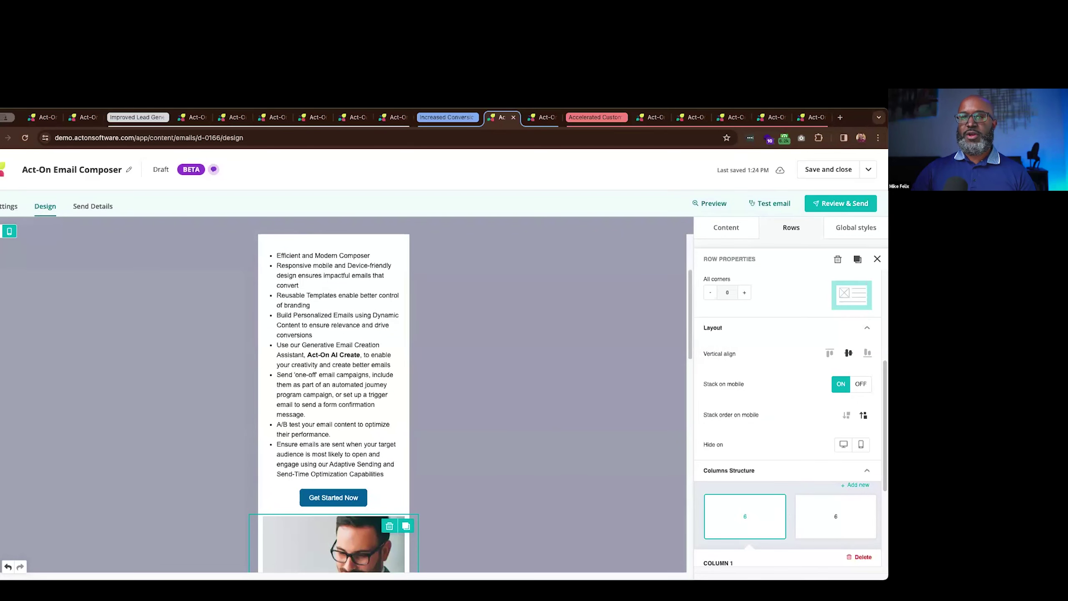
pyautogui.click(9, 231)
pyautogui.scroll(-3, 557, 420)
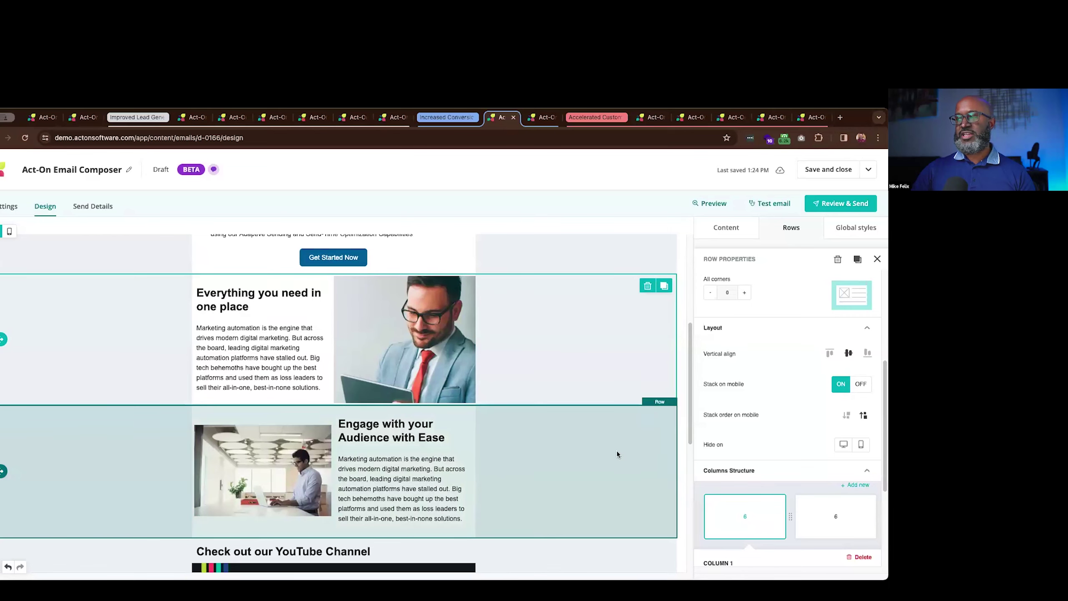
# Step: Select the "Engage with your Audience with Ease" row and examine how it stacks in mobile view
pyautogui.click(579, 445)
pyautogui.scroll(-3, 793, 486)
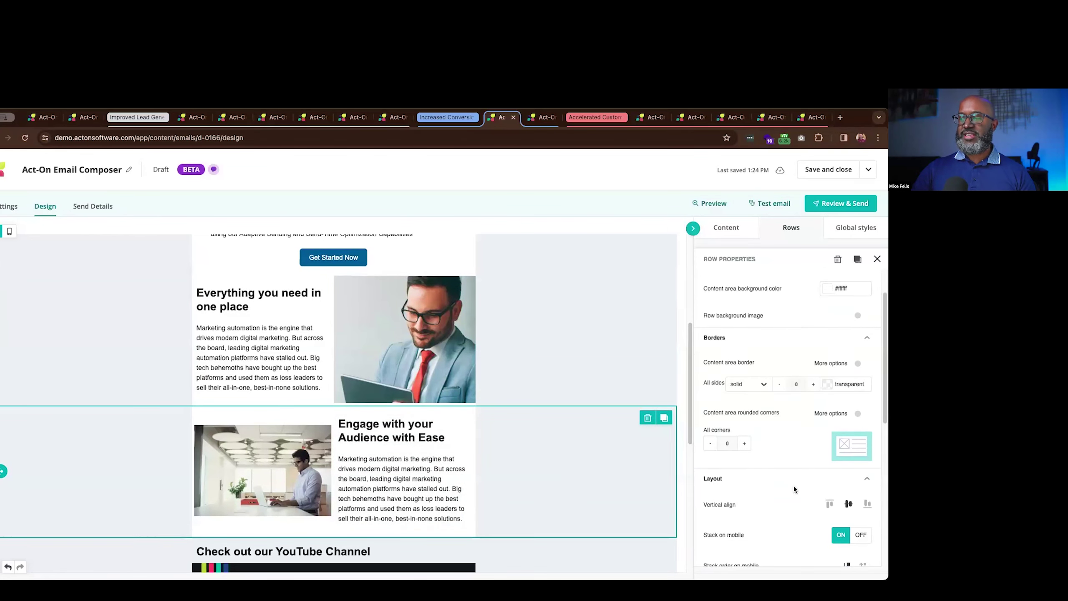
pyautogui.click(9, 232)
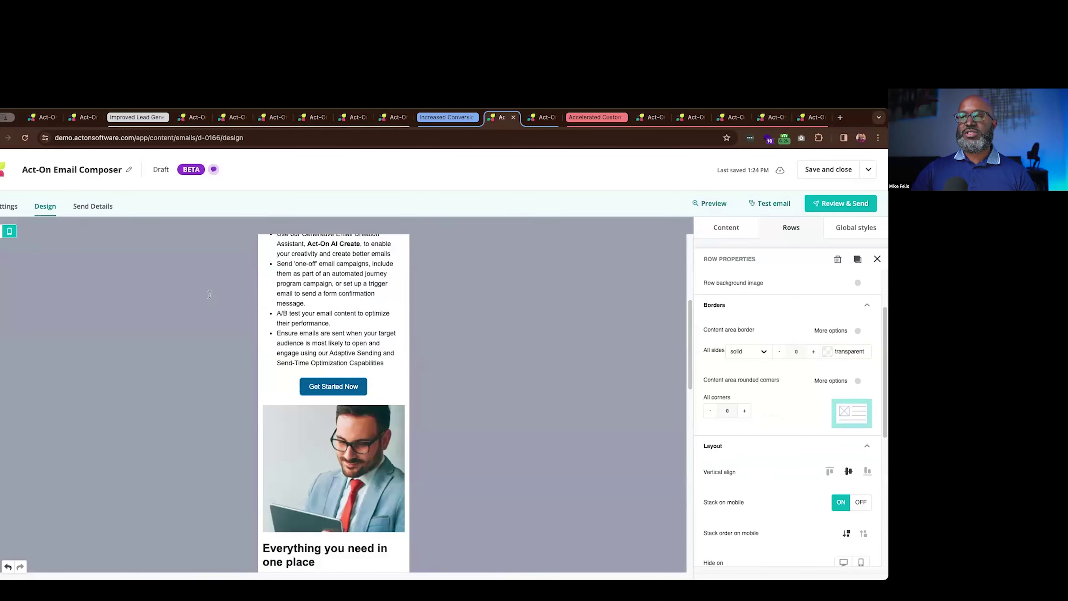
pyautogui.scroll(-5, 529, 400)
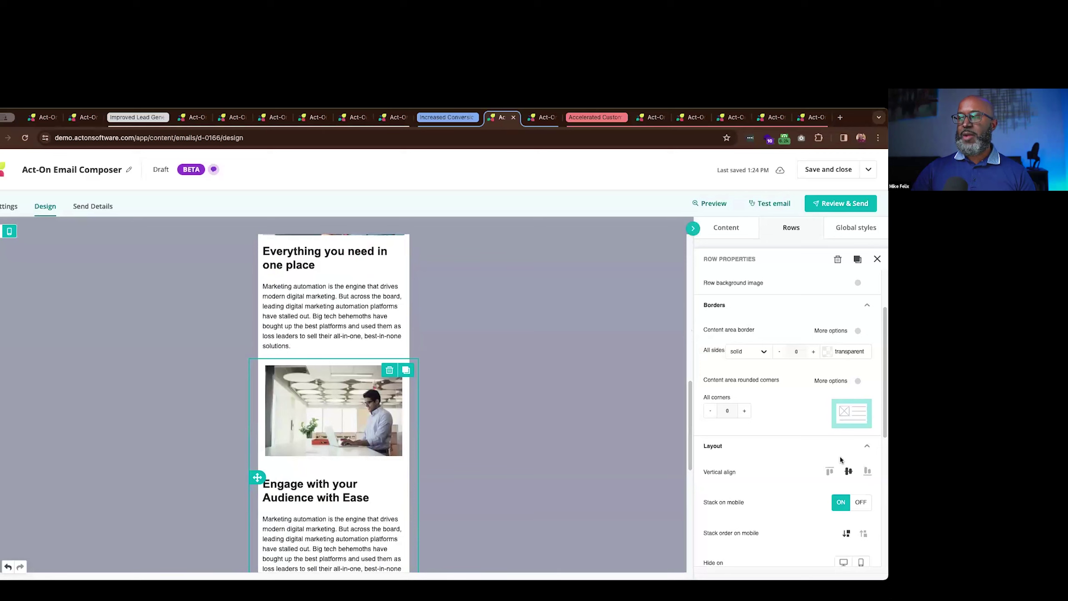
# Step: Try the reversed mobile stack order on the "Engage with your Audience with Ease" row, restore the original order and return to desktop view
pyautogui.scroll(-1, 842, 463)
pyautogui.click(863, 502)
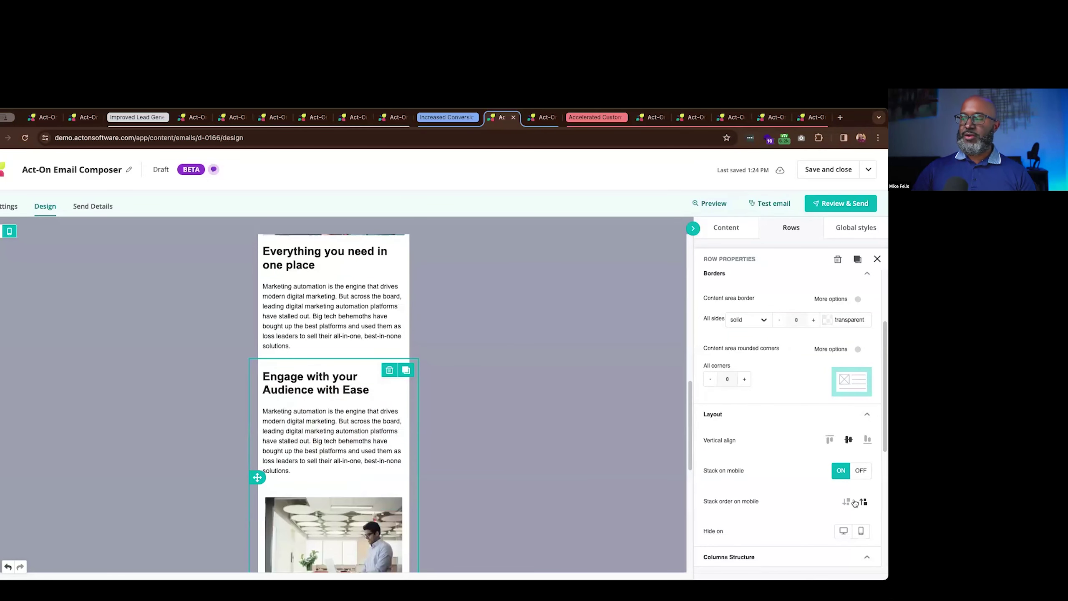
pyautogui.click(847, 501)
pyautogui.click(863, 501)
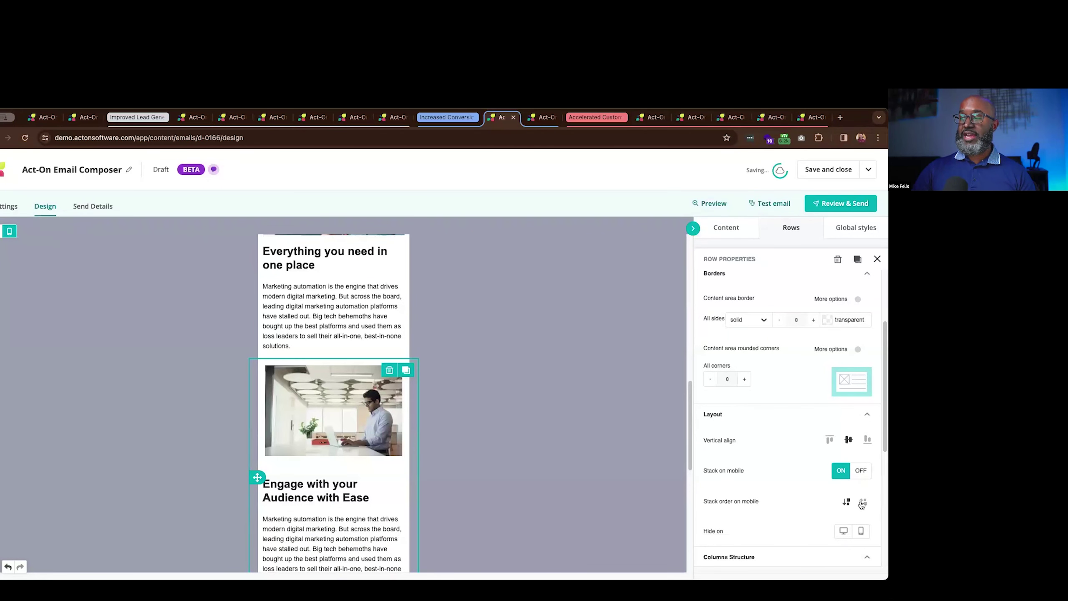
pyautogui.click(846, 501)
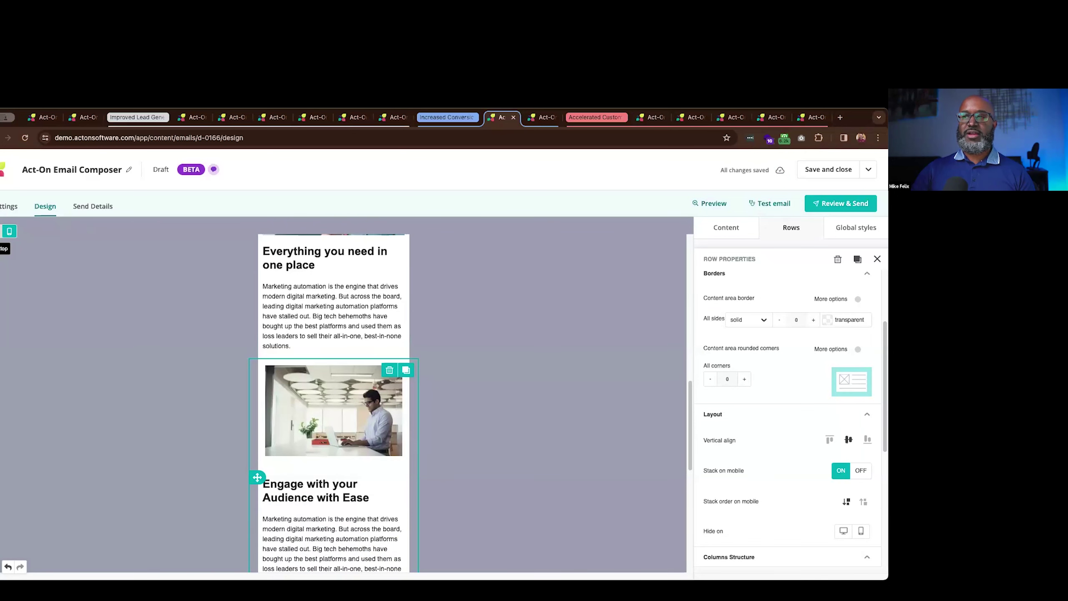
pyautogui.click(3, 231)
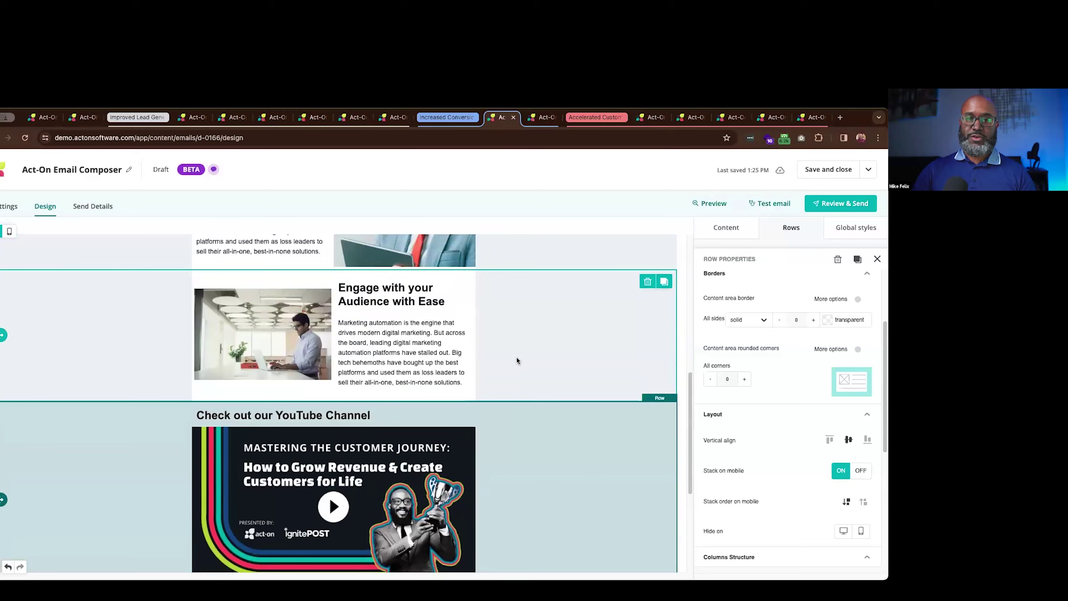
pyautogui.scroll(3, 516, 357)
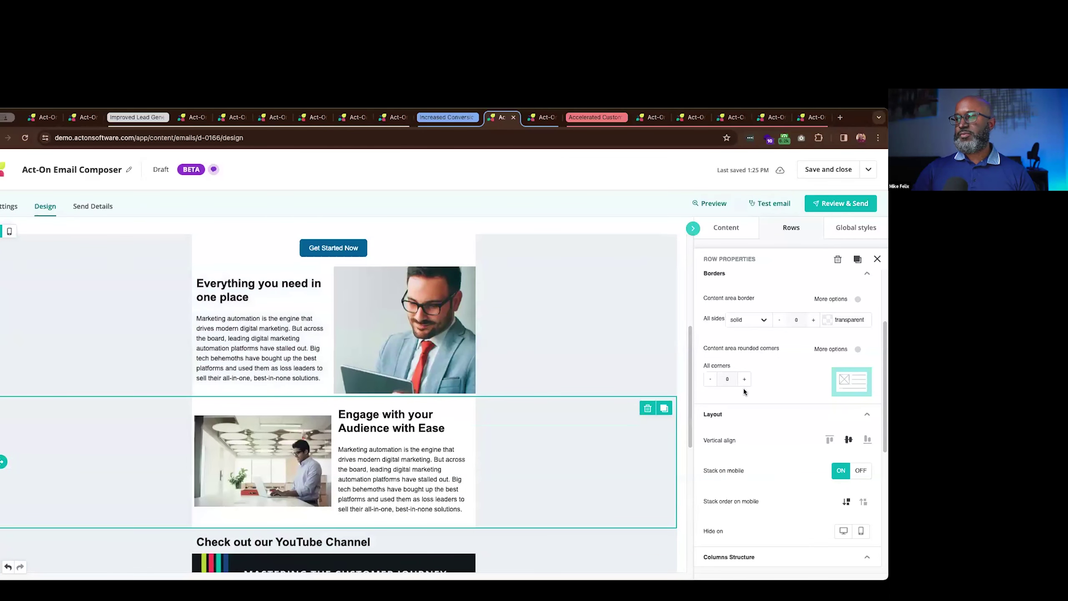
# Step: Review the layout and column structure settings of the "Engage with your Audience with Ease" row
pyautogui.scroll(-1, 754, 391)
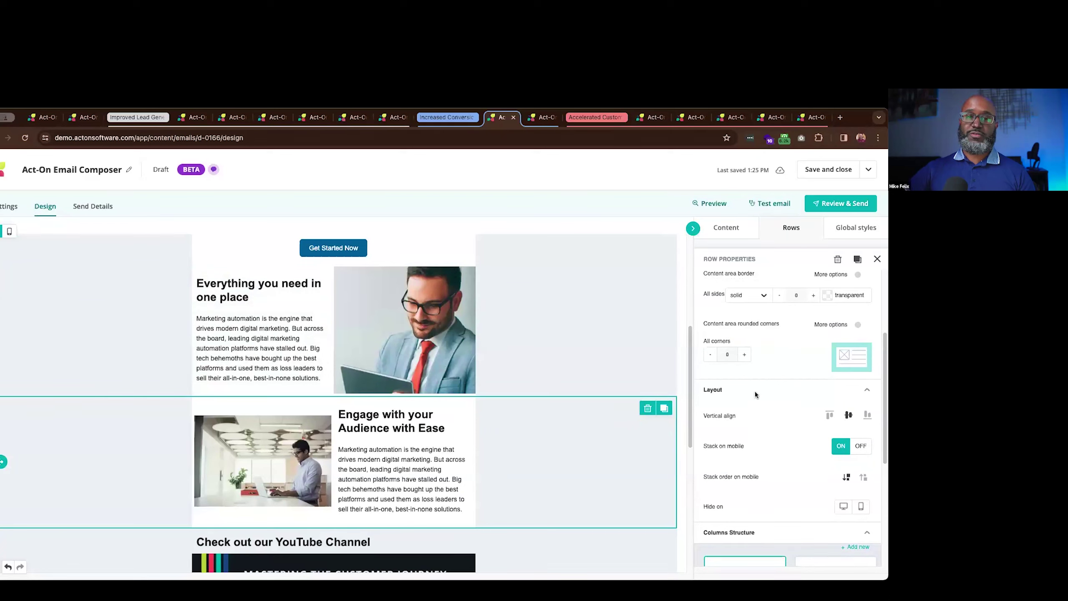
pyautogui.scroll(-3, 773, 398)
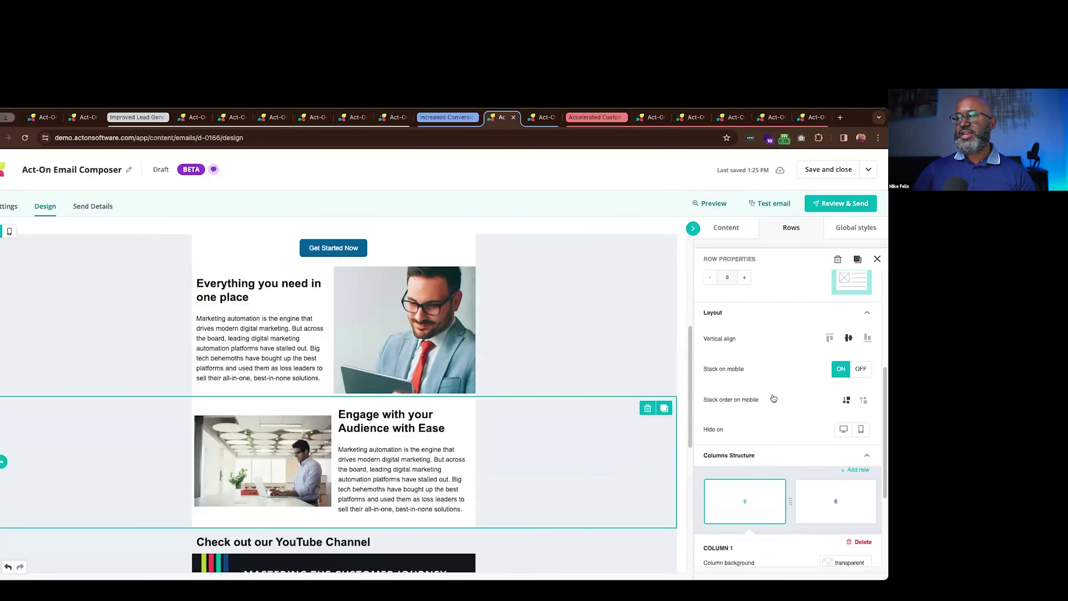
pyautogui.scroll(-2, 773, 398)
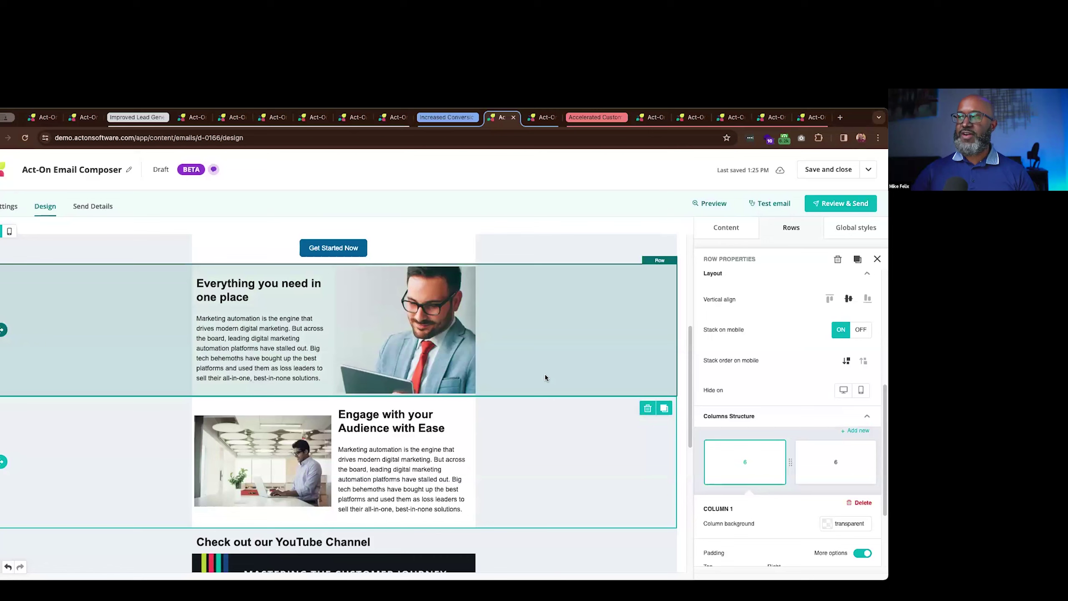
# Step: Select the video block under "Check out our YouTube Channel" and review its URL, title and play icon settings
pyautogui.scroll(-5, 624, 366)
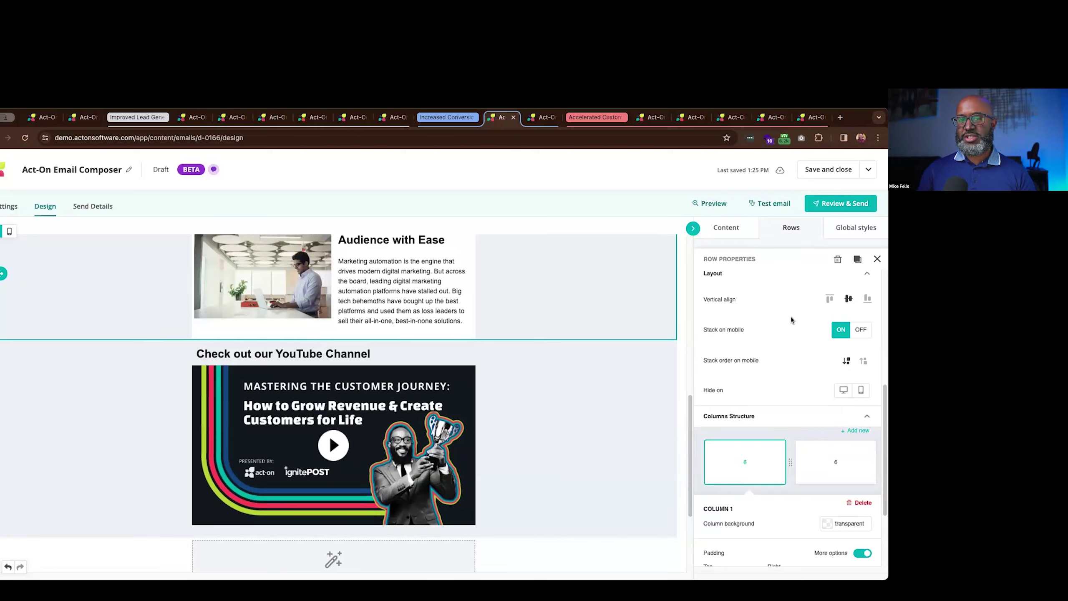
pyautogui.click(729, 229)
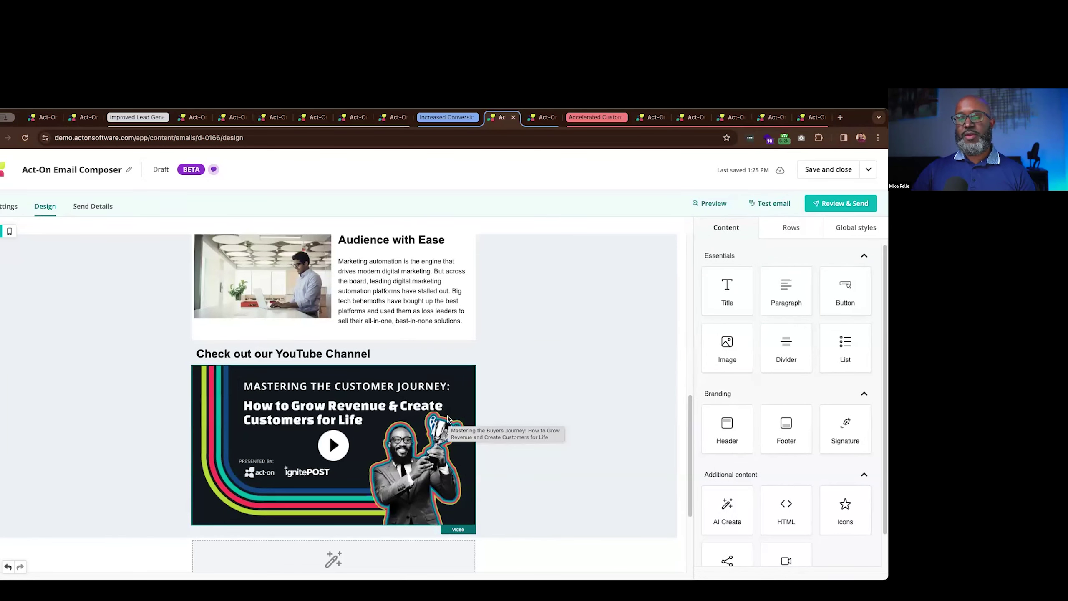
pyautogui.click(447, 419)
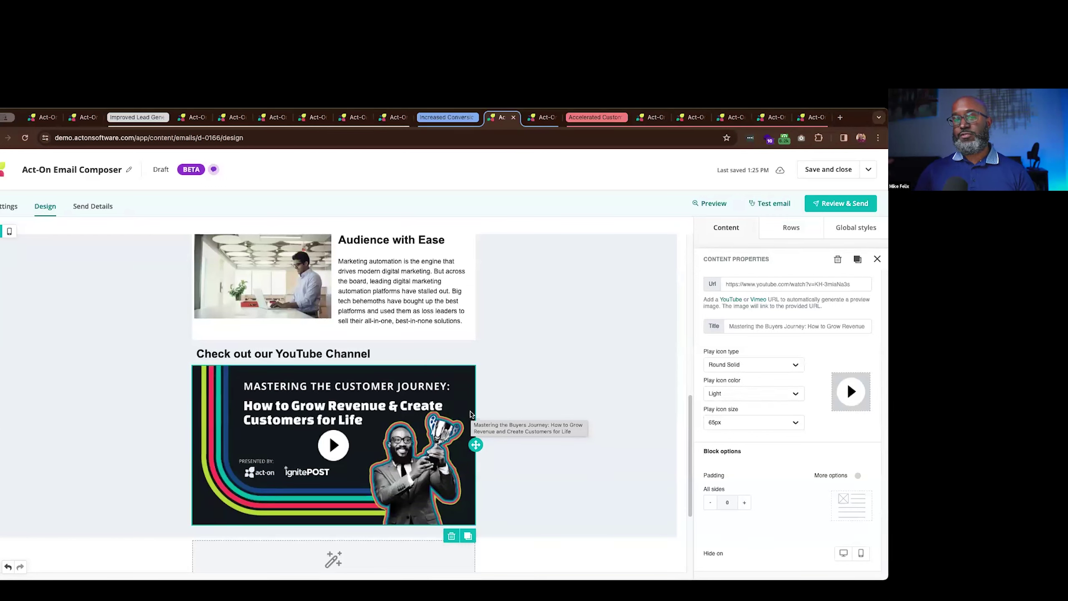
pyautogui.click(765, 285)
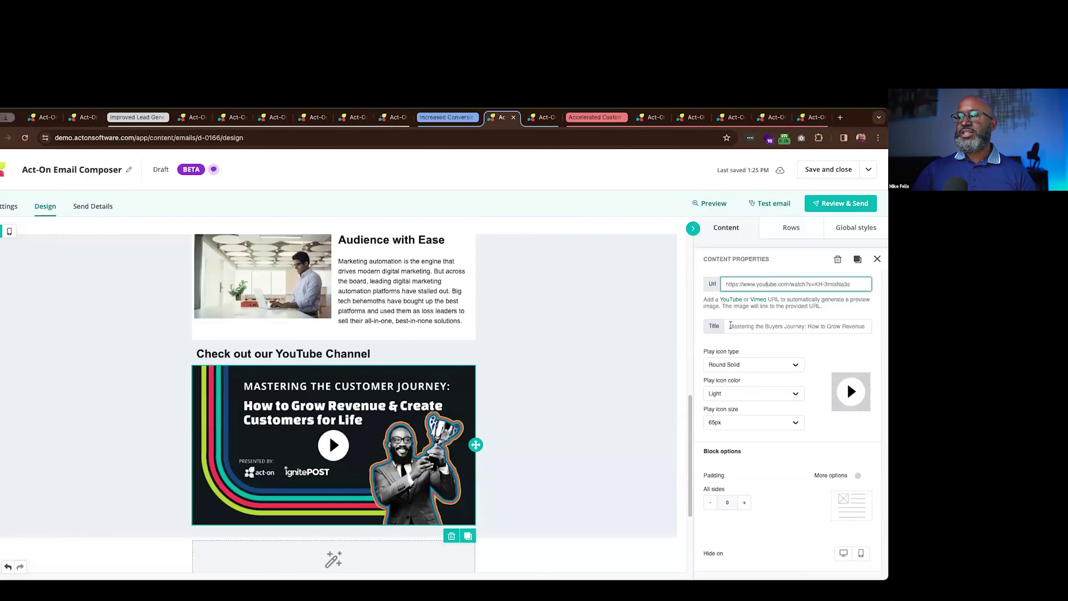
pyautogui.moveTo(727, 327); pyautogui.dragTo(843, 326)
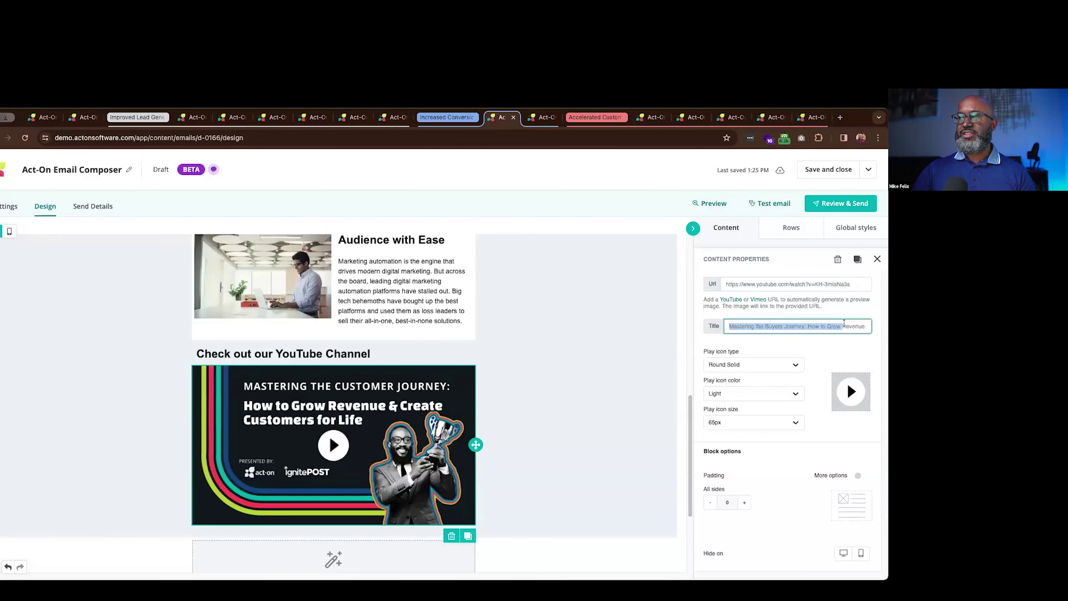
pyautogui.click(836, 296)
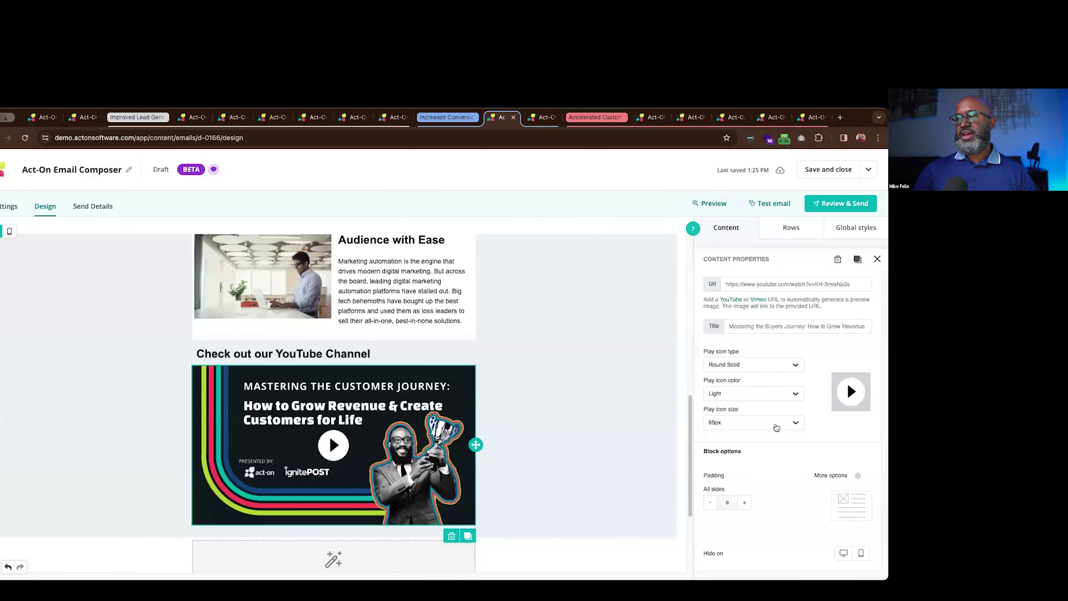
pyautogui.scroll(-5, 595, 391)
pyautogui.scroll(3, 594, 391)
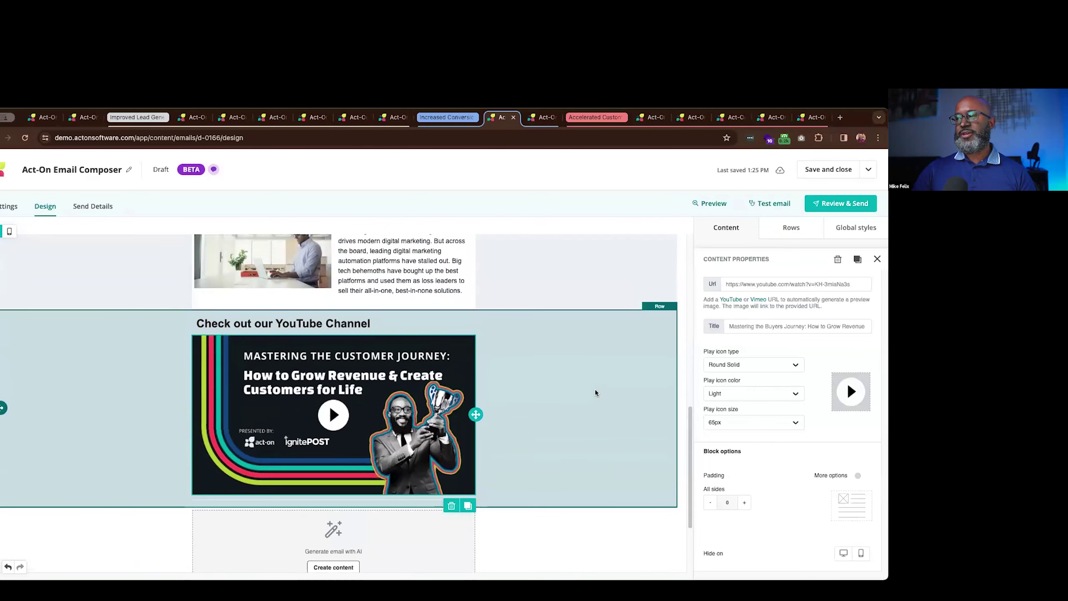
# Step: Open the AI content generator from the AI Create block, review its content type and tone of voice options, and cancel it
pyautogui.scroll(-1, 593, 416)
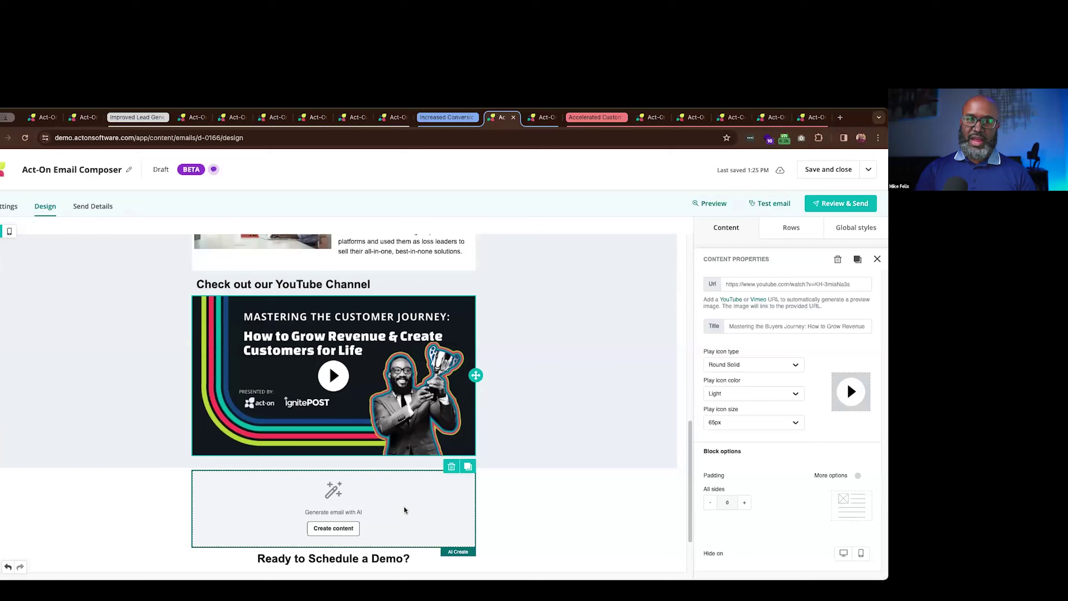
pyautogui.click(343, 529)
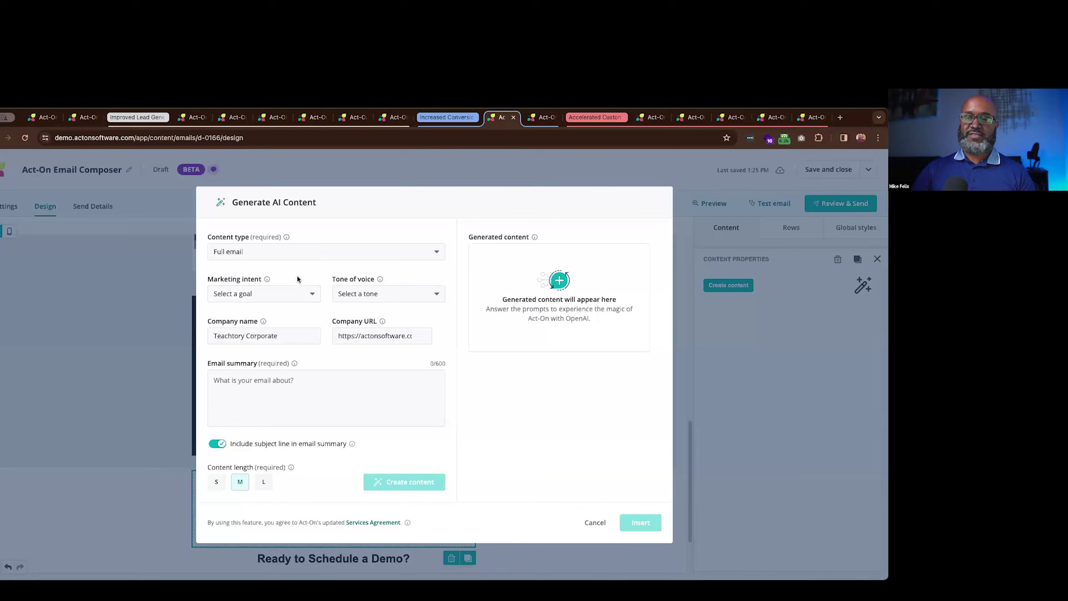
pyautogui.click(306, 253)
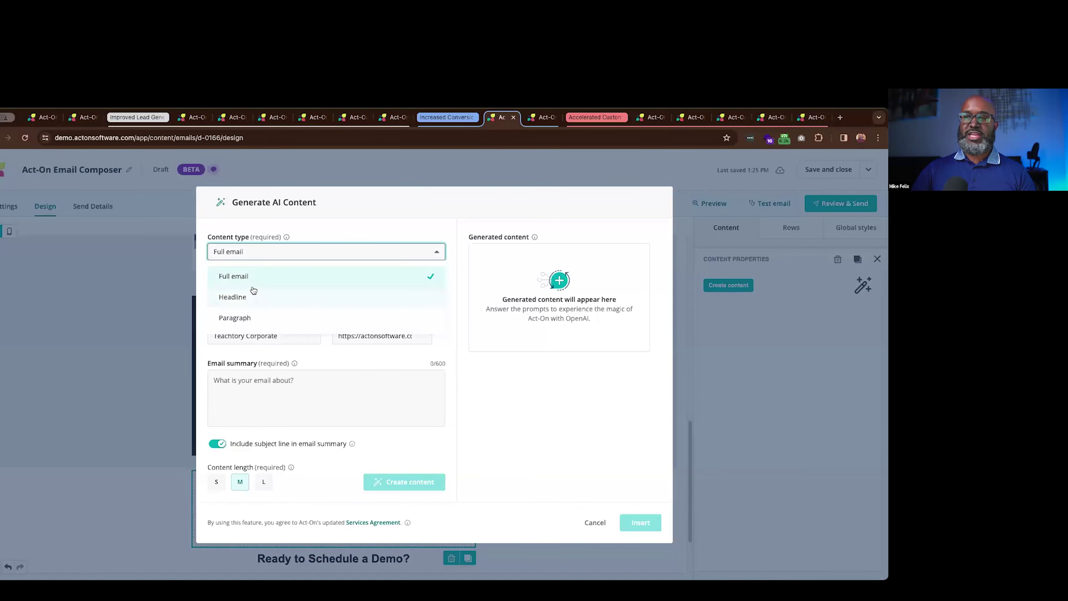
pyautogui.click(302, 254)
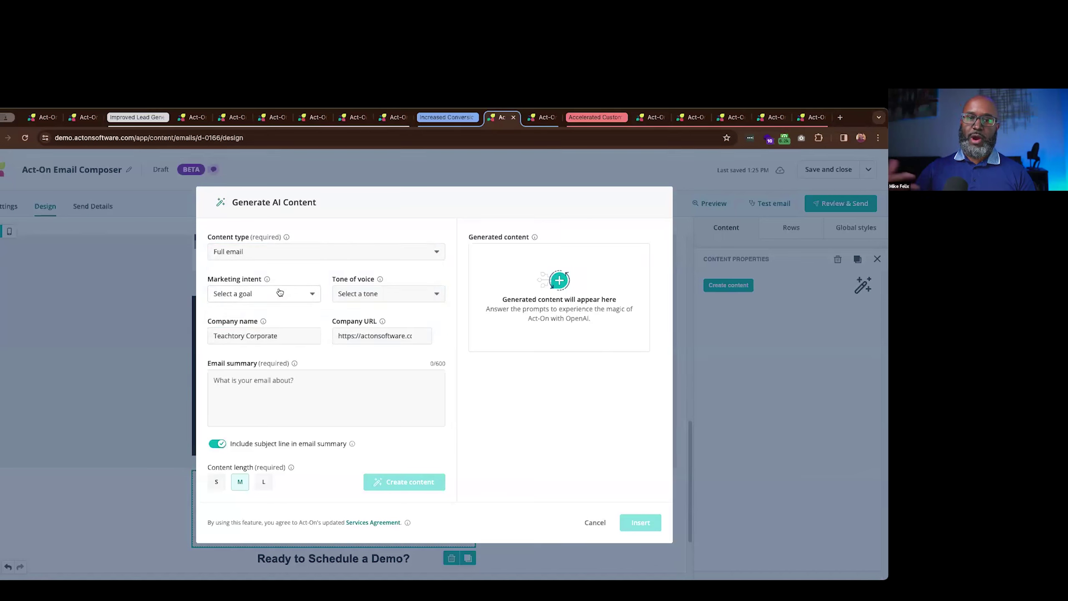
pyautogui.click(370, 294)
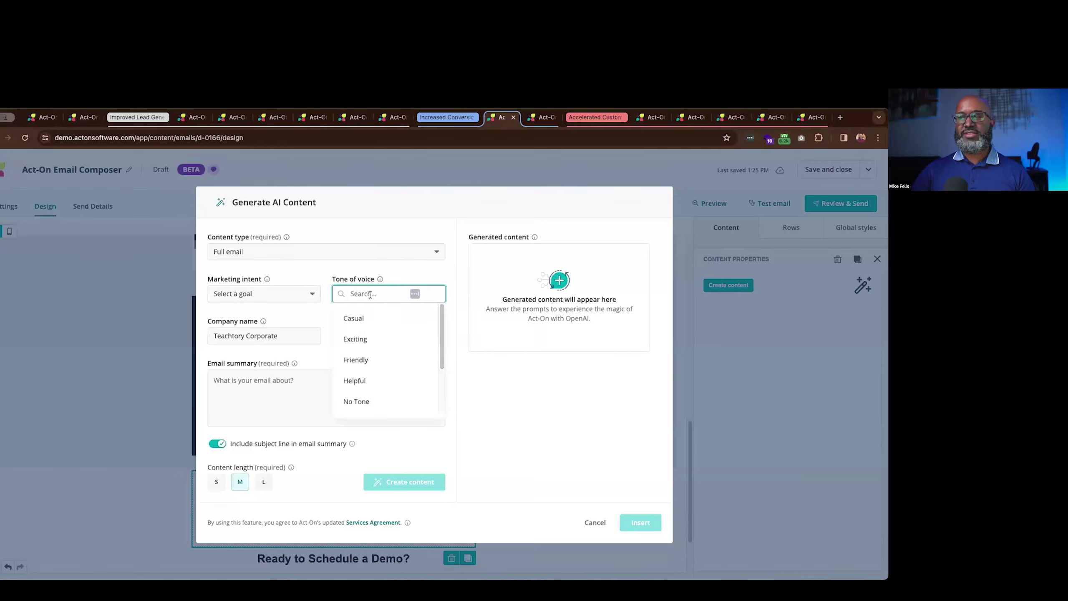
pyautogui.click(271, 335)
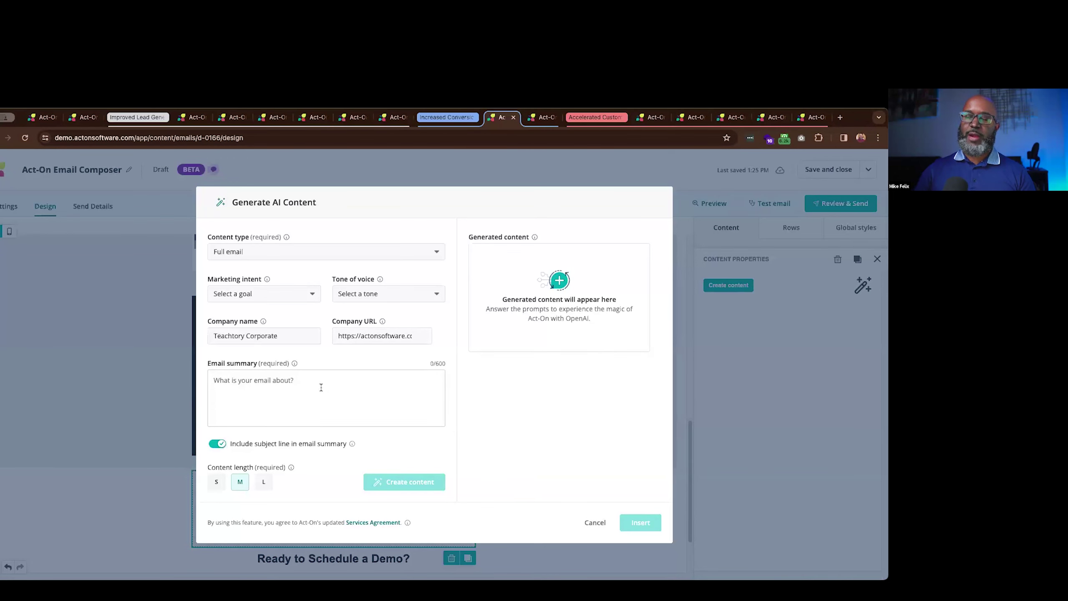
pyautogui.click(595, 522)
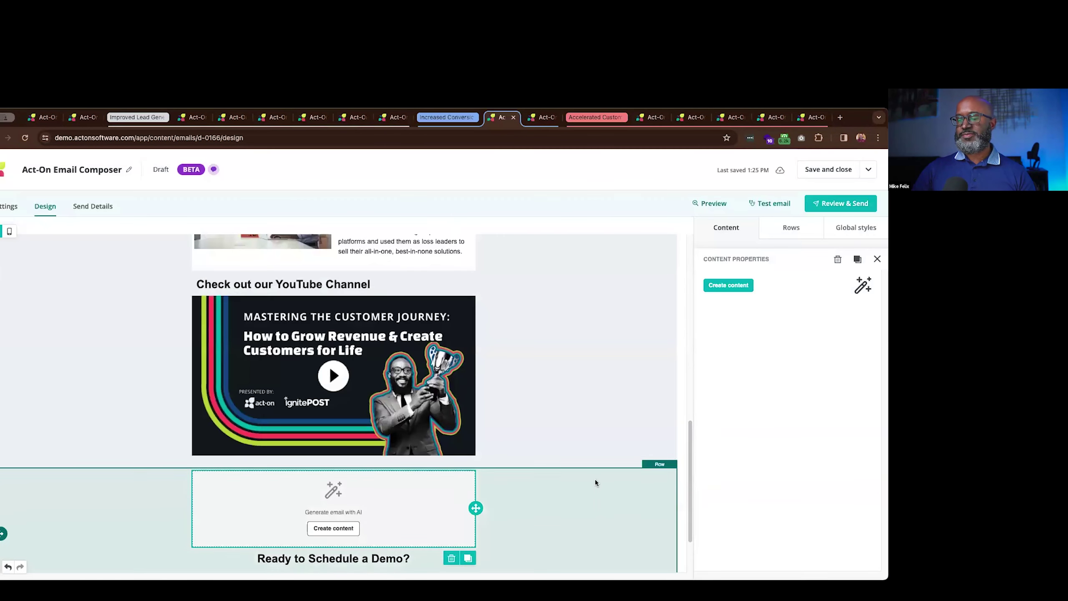
# Step: Open the email's send details, check the options for adding recipients, and close them without adding contacts
pyautogui.scroll(-3, 595, 478)
pyautogui.scroll(3, 599, 457)
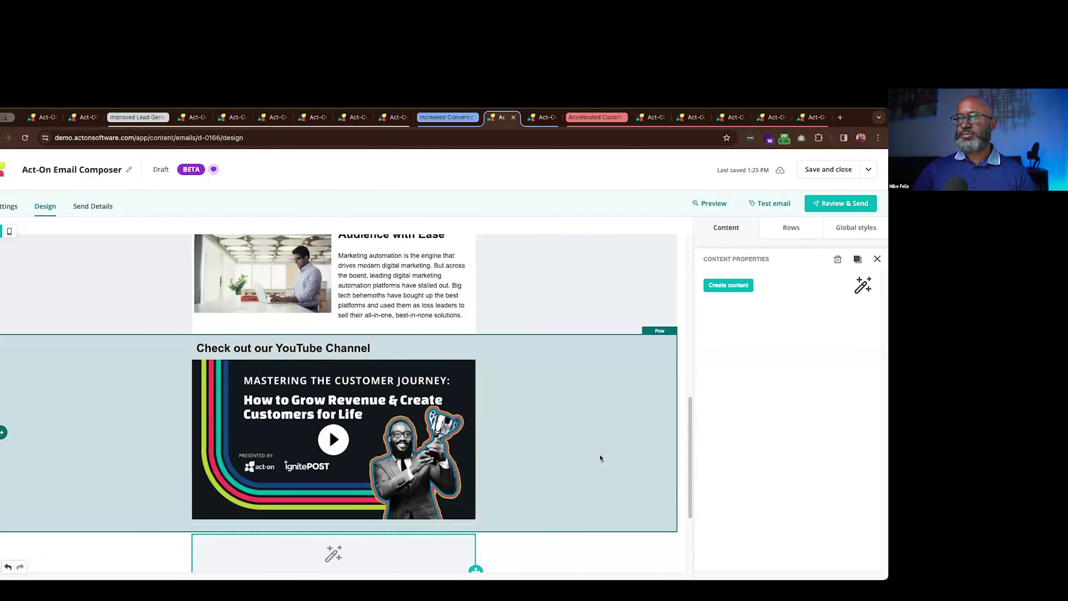
pyautogui.click(98, 207)
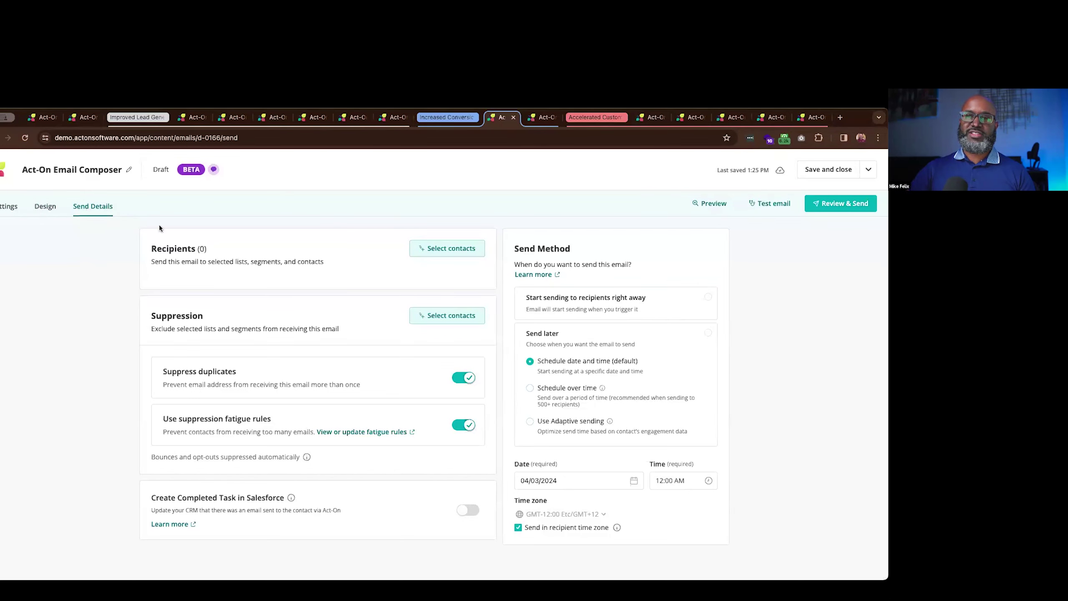
pyautogui.click(443, 251)
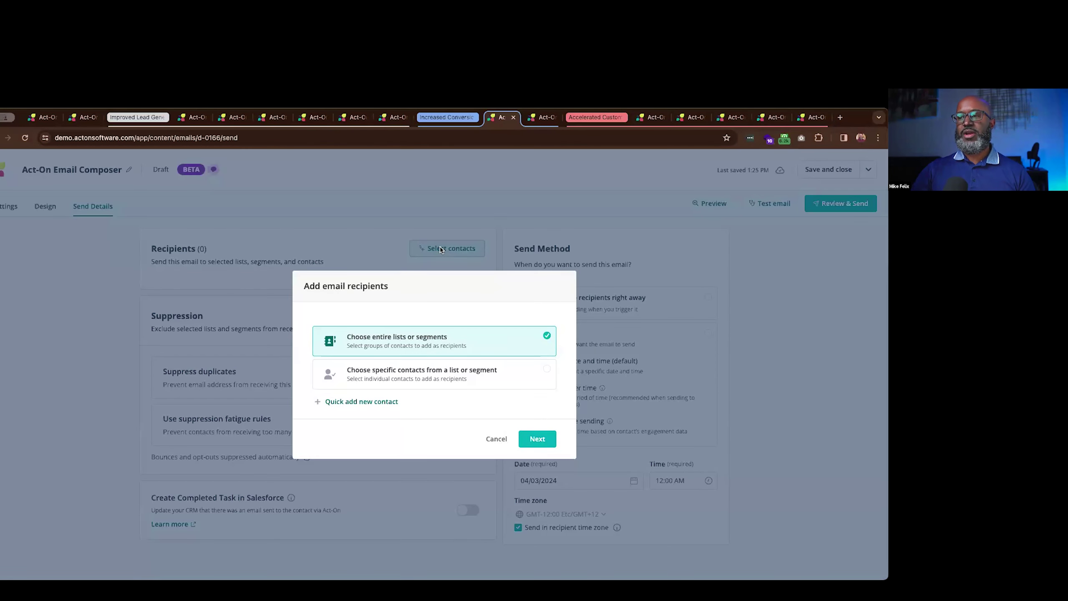
pyautogui.click(497, 440)
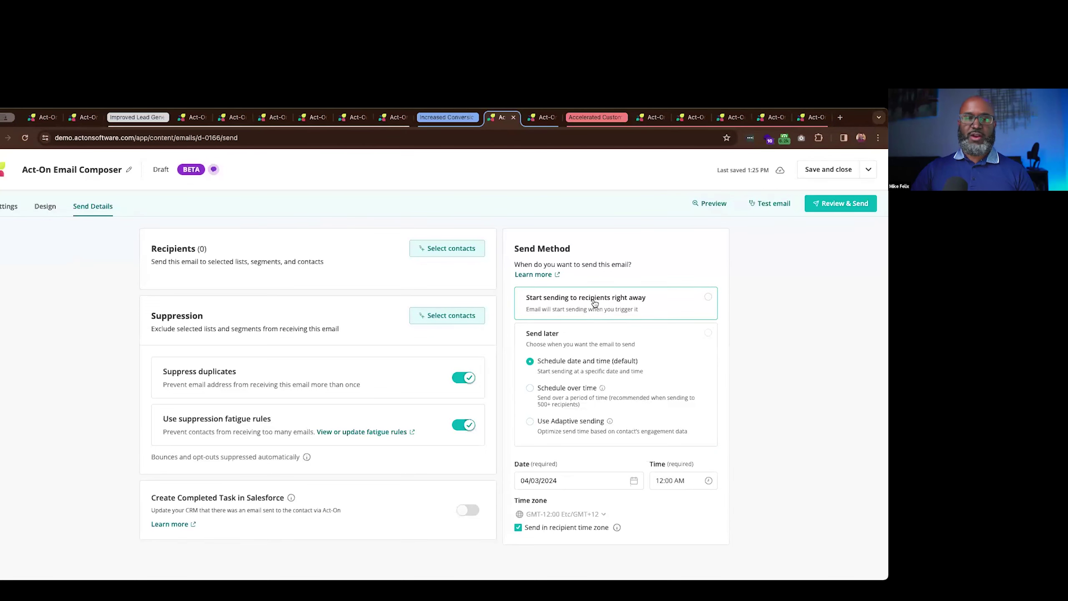
# Step: Try the Schedule over time option and set the email's send method to Use Adaptive sending
pyautogui.click(566, 390)
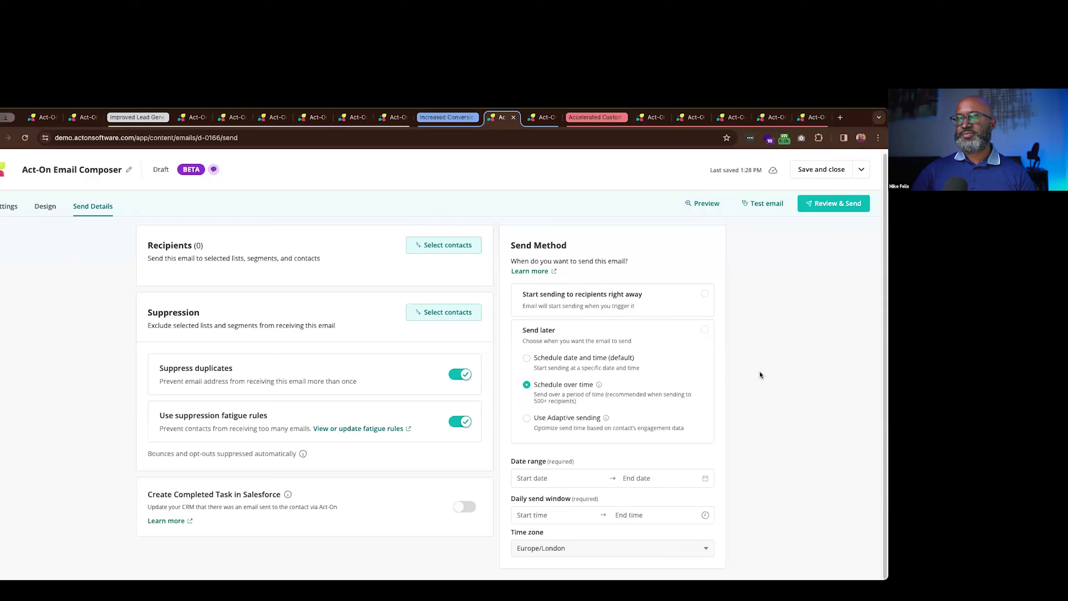
pyautogui.click(567, 421)
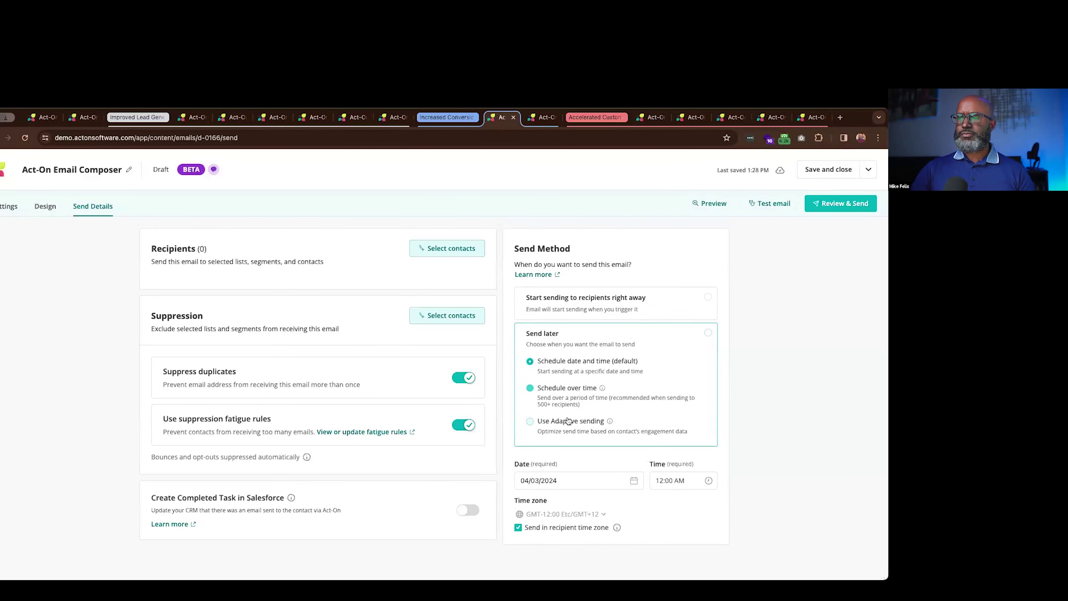
pyautogui.click(530, 422)
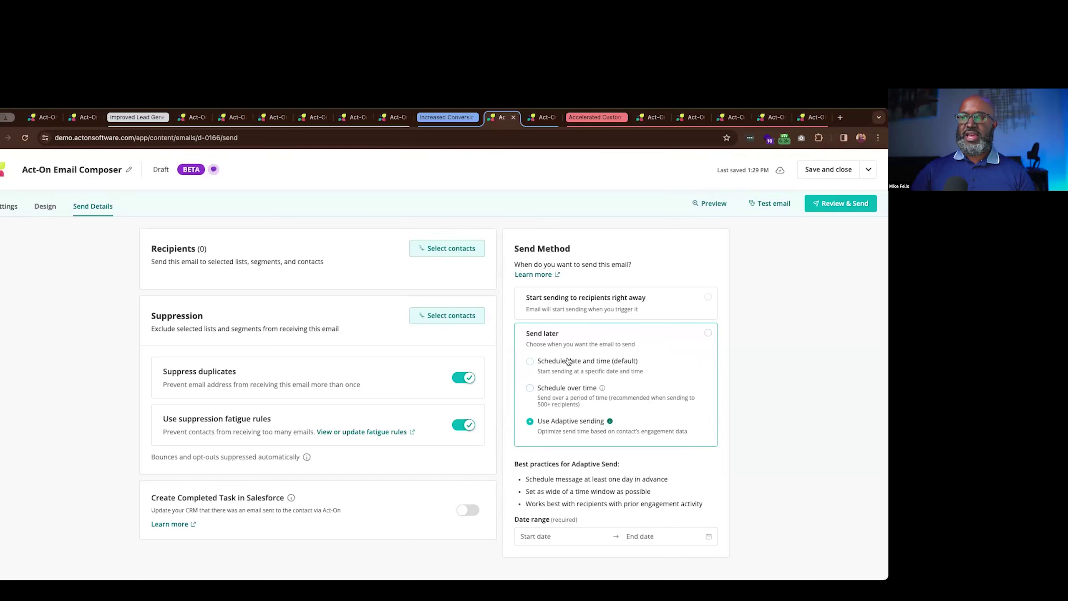
# Step: Open the contact report of the second known prospect in Website Prospector and examine the contact's activity timeline
pyautogui.click(226, 122)
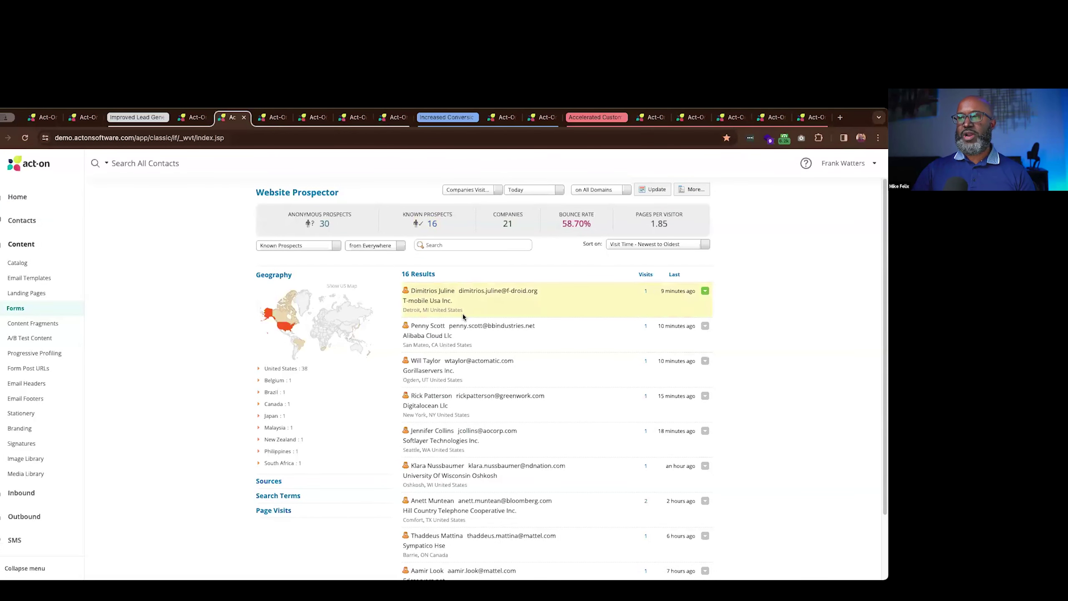
pyautogui.click(434, 327)
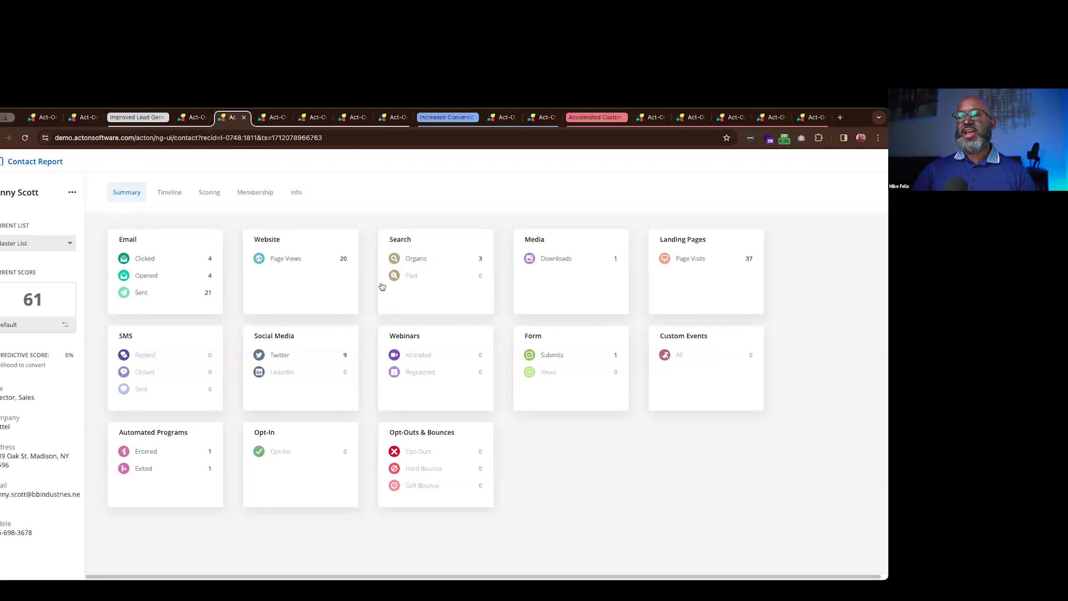
pyautogui.click(170, 194)
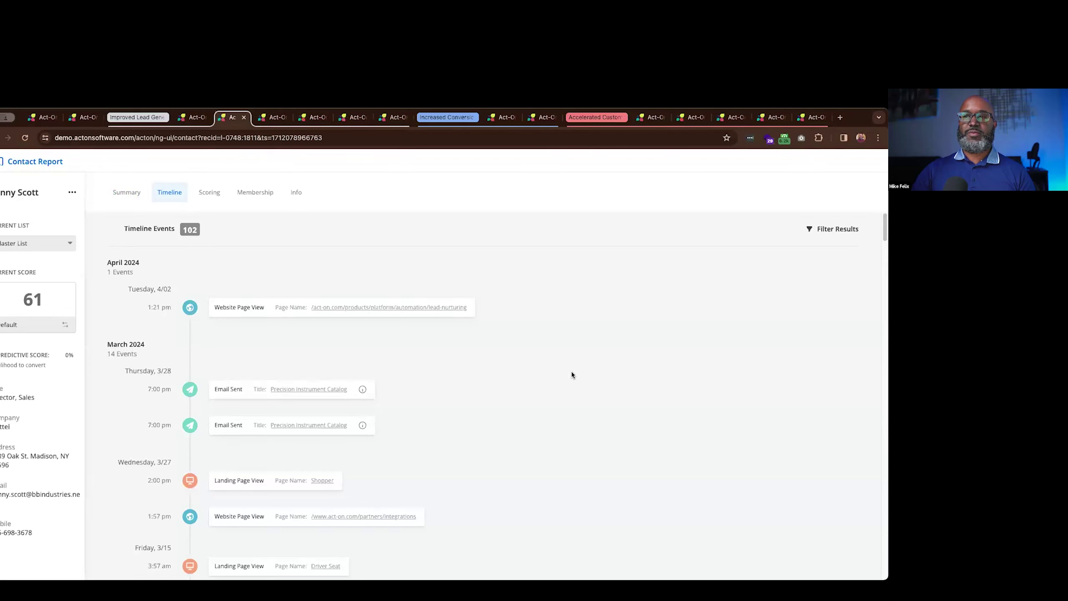
pyautogui.scroll(-3, 570, 370)
pyautogui.scroll(-4, 571, 370)
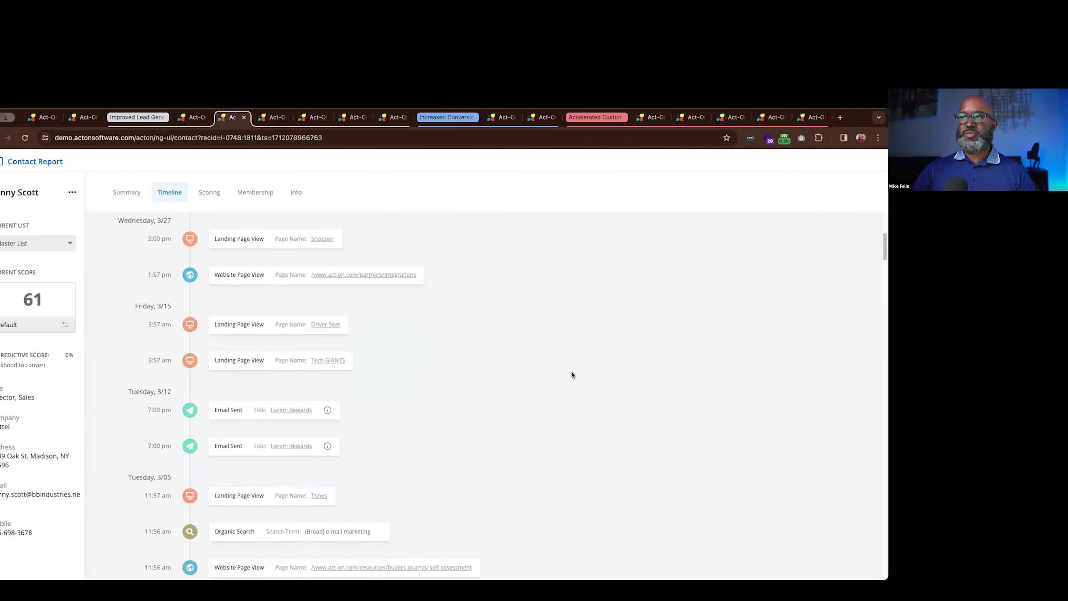
pyautogui.scroll(-2, 571, 370)
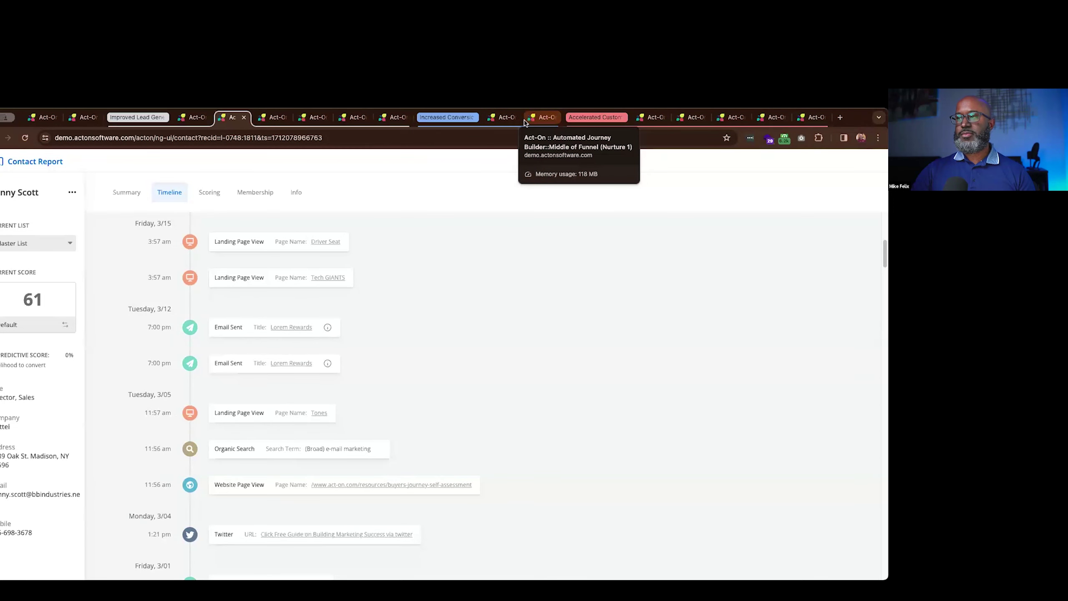
# Step: Open the Middle of Funnel (Nurture 1) automated program and examine the start of its journey flow
pyautogui.click(541, 120)
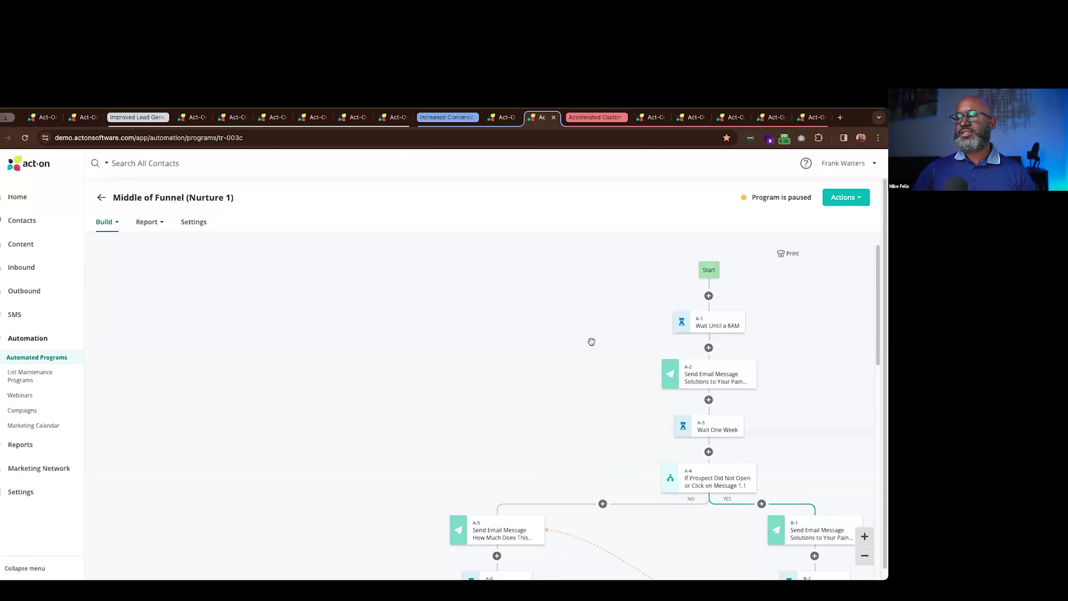
pyautogui.hscroll(2, 632, 340)
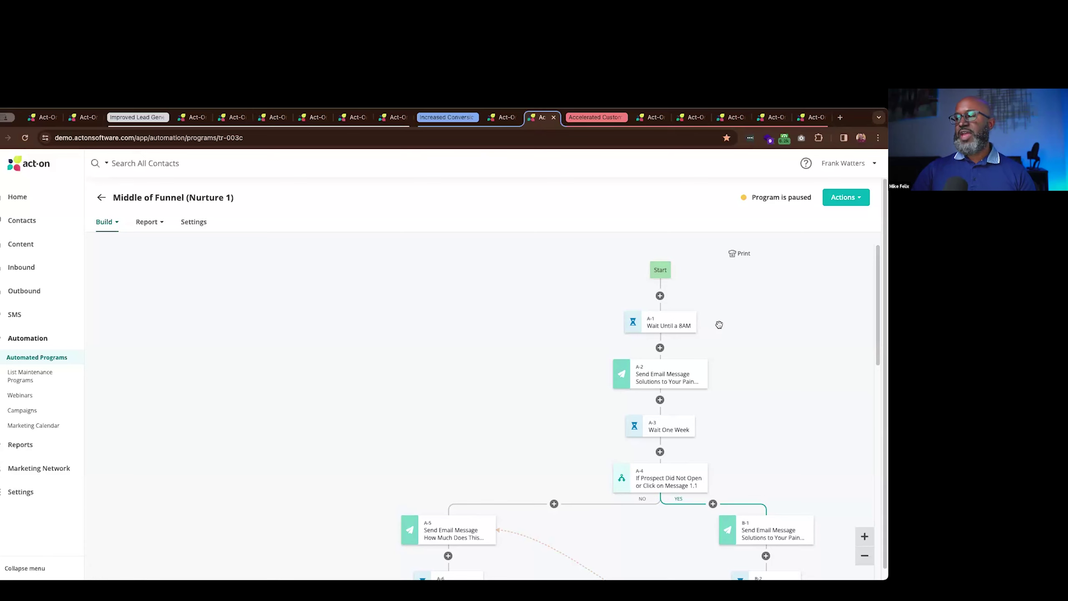
pyautogui.scroll(-2, 719, 324)
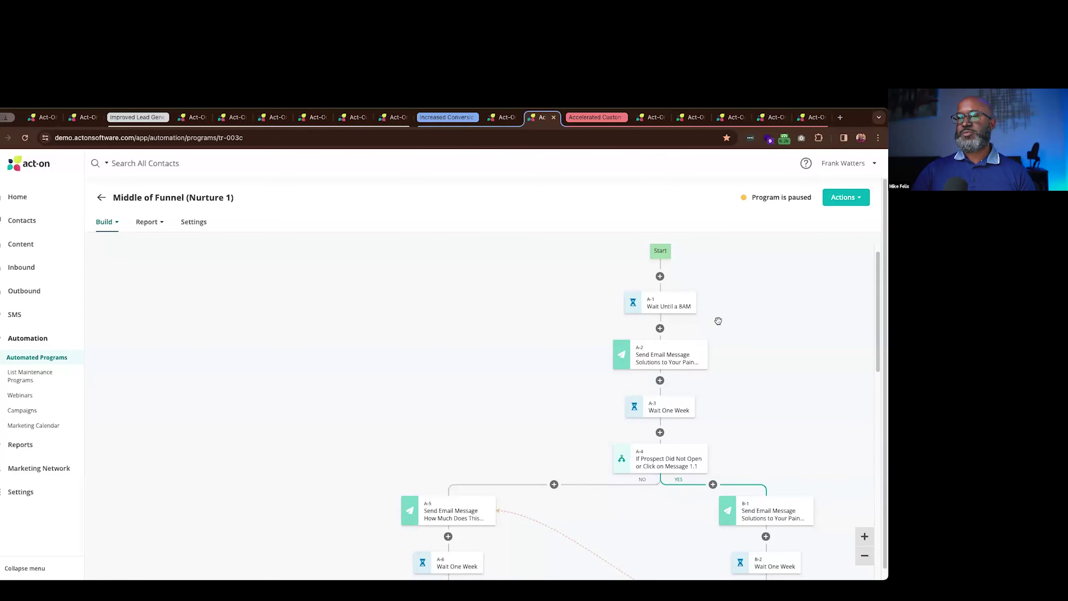
# Step: Open the Wait Until a 8AM step, review the conditions offered for Wait until contact meets a condition, and cancel the edit
pyautogui.moveTo(659, 302)
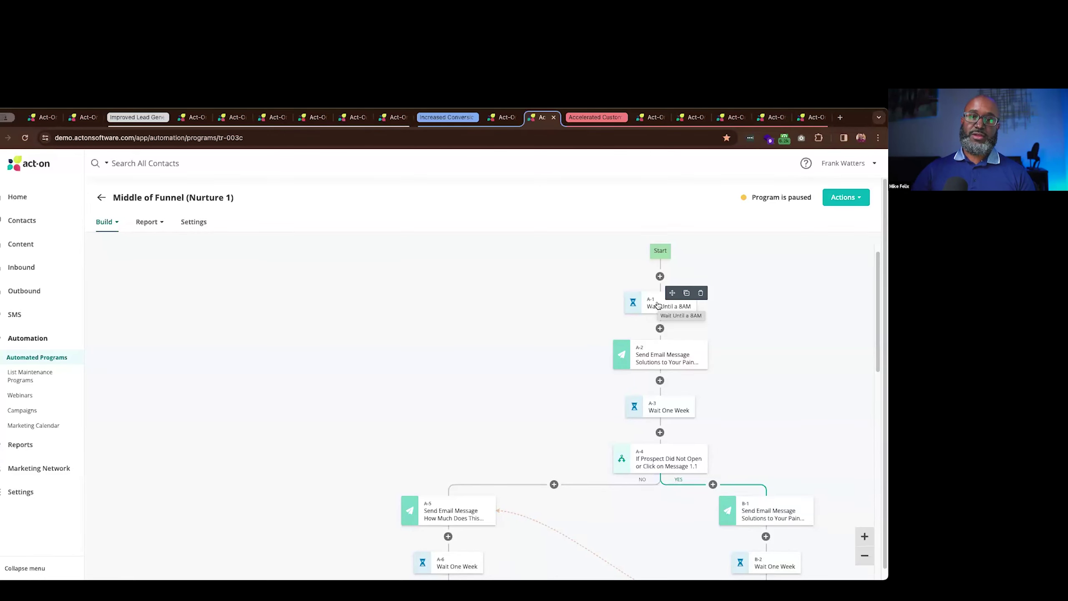
pyautogui.moveTo(651, 345)
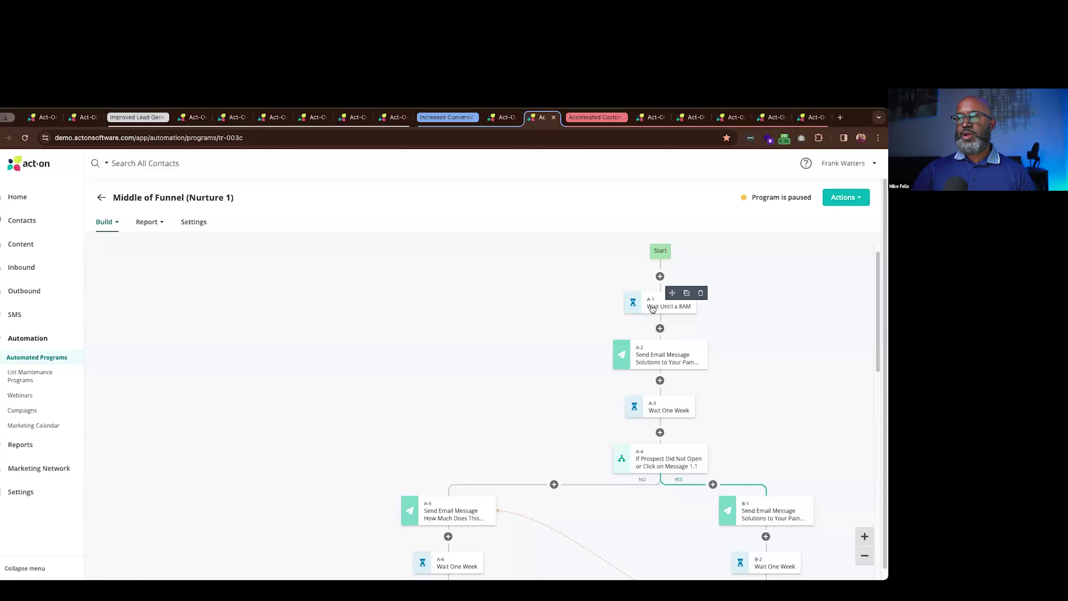
pyautogui.click(652, 307)
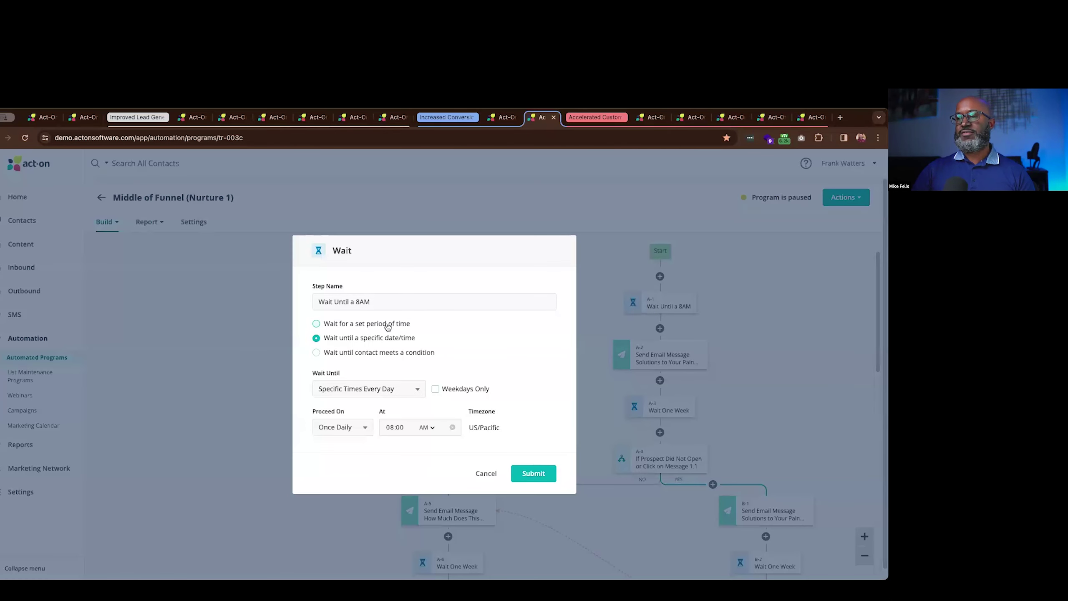
pyautogui.click(369, 352)
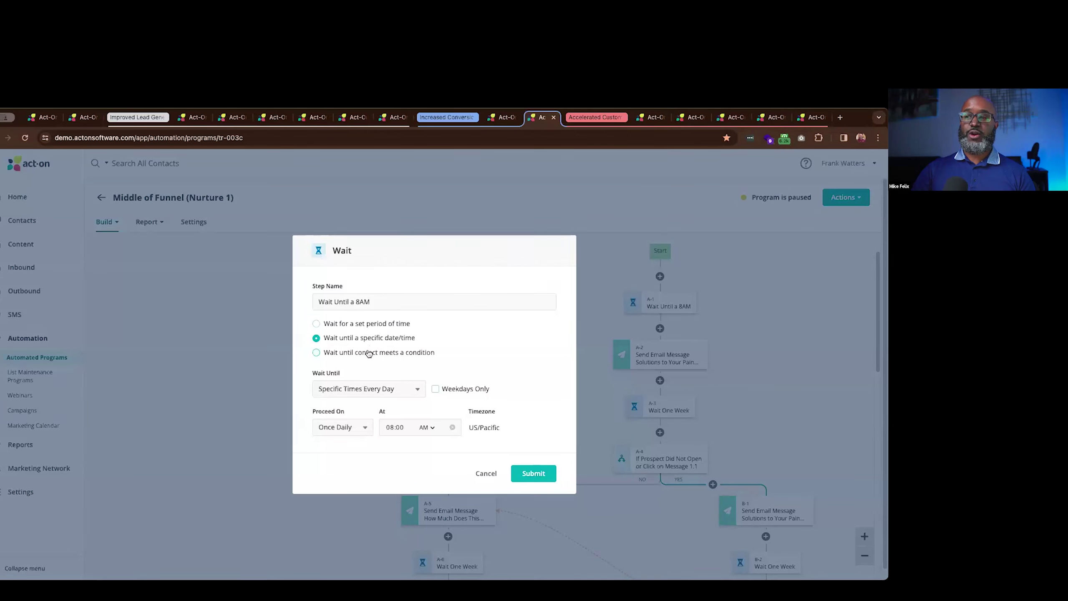
pyautogui.click(407, 342)
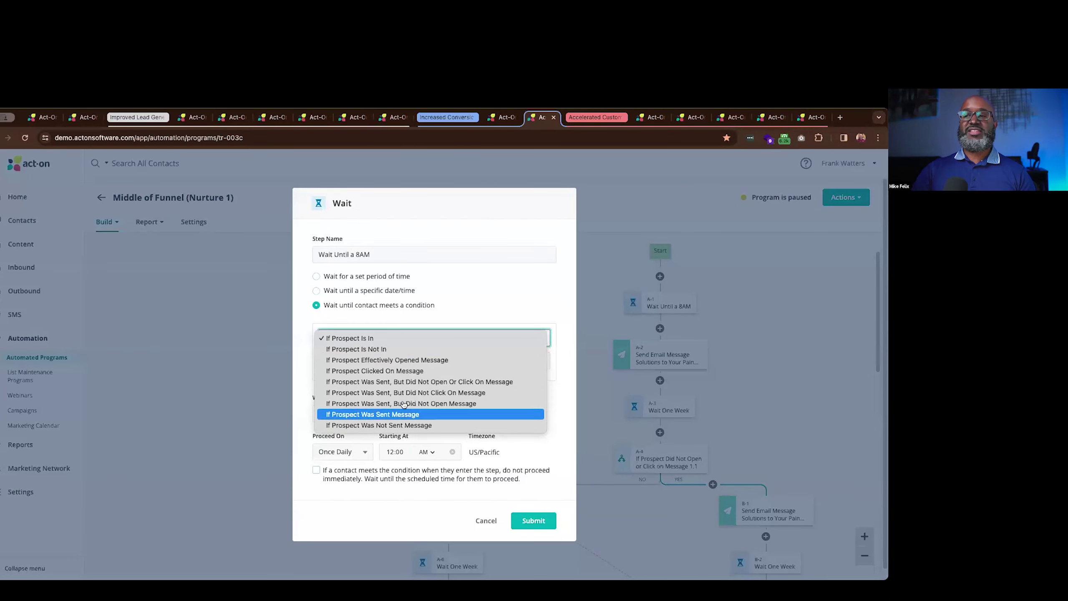
pyautogui.click(501, 311)
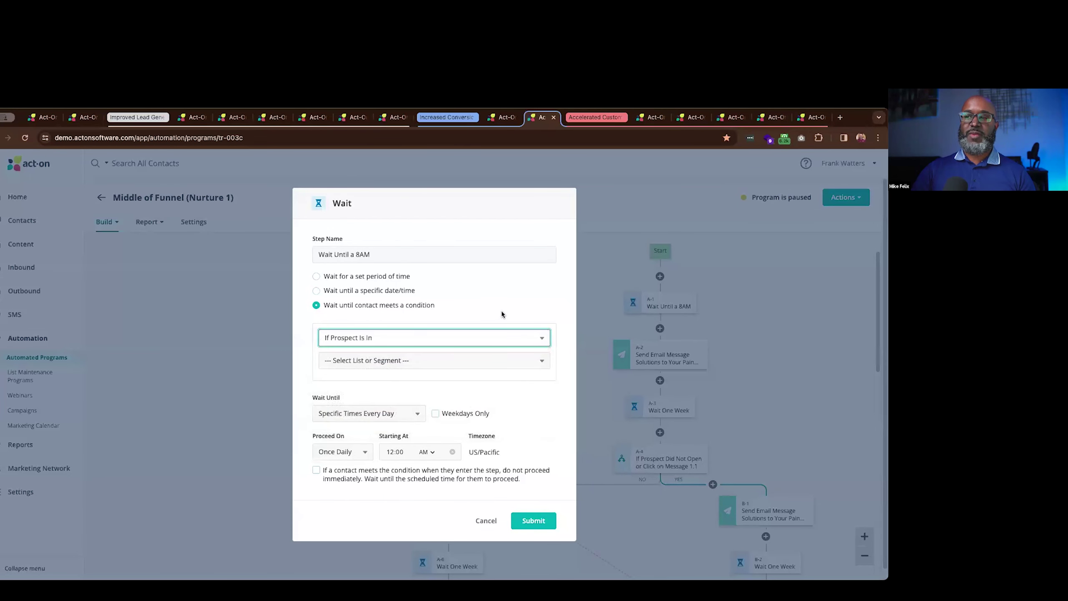
pyautogui.click(485, 520)
# Step: Review the A-2 Send Email Message settings and the step types available before branch A-4, closing both without changes
pyautogui.click(645, 364)
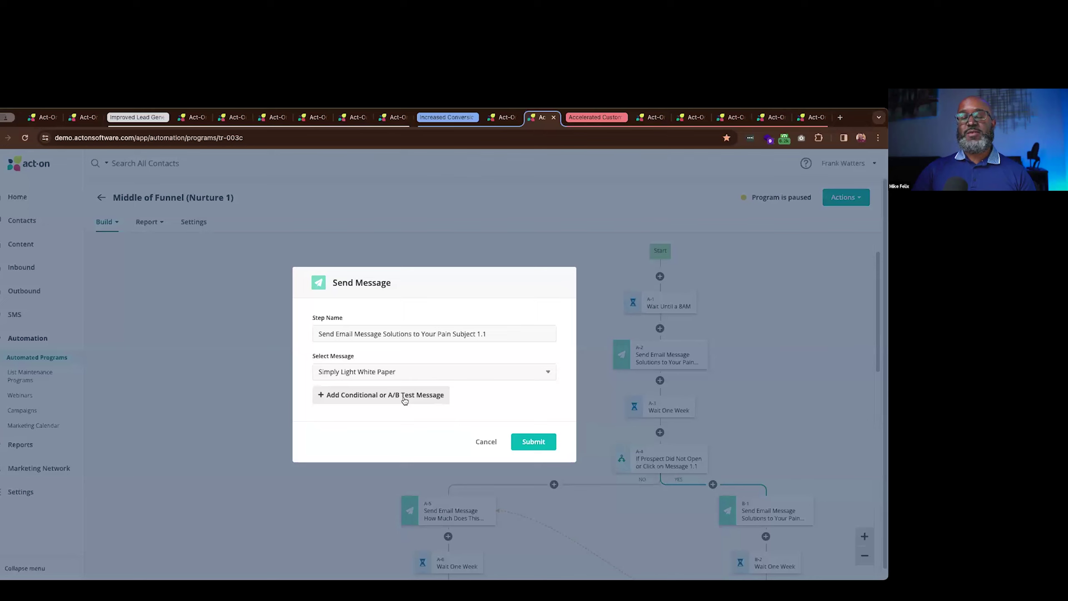
pyautogui.click(482, 442)
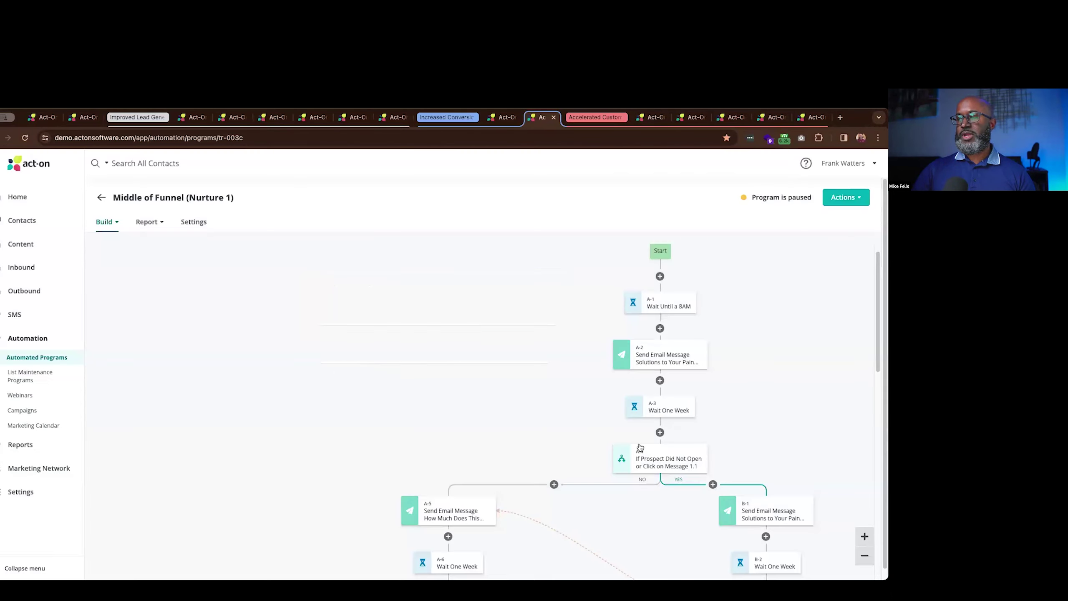
pyautogui.click(659, 432)
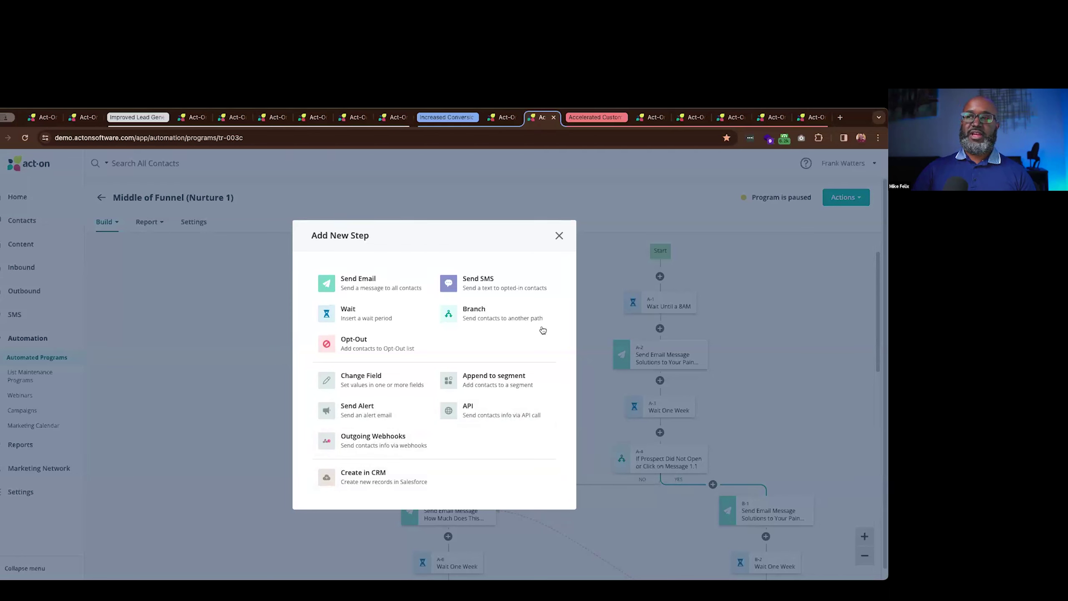
pyautogui.click(559, 236)
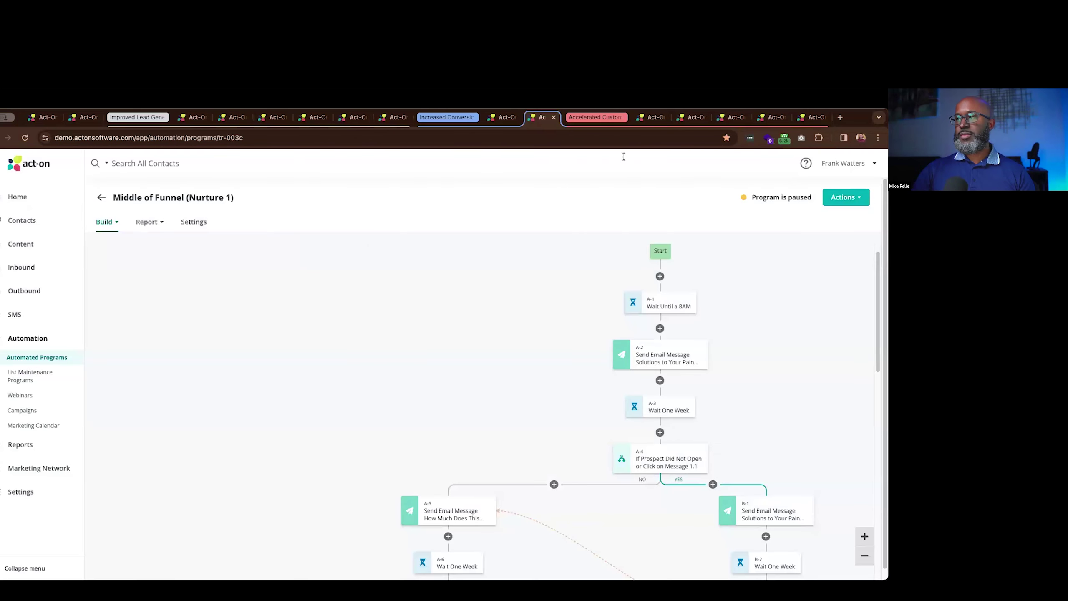
# Step: Open the CRM - Inbound to Revenue Funnel report and examine its stages across Q3 2023 and Q4 2023
pyautogui.click(642, 118)
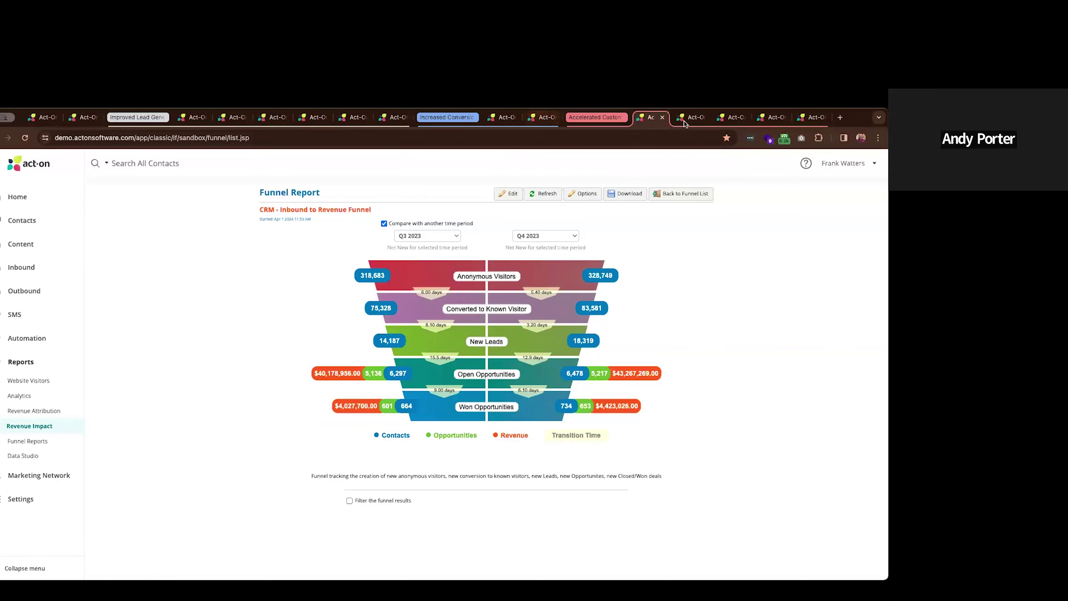
pyautogui.moveTo(530, 286)
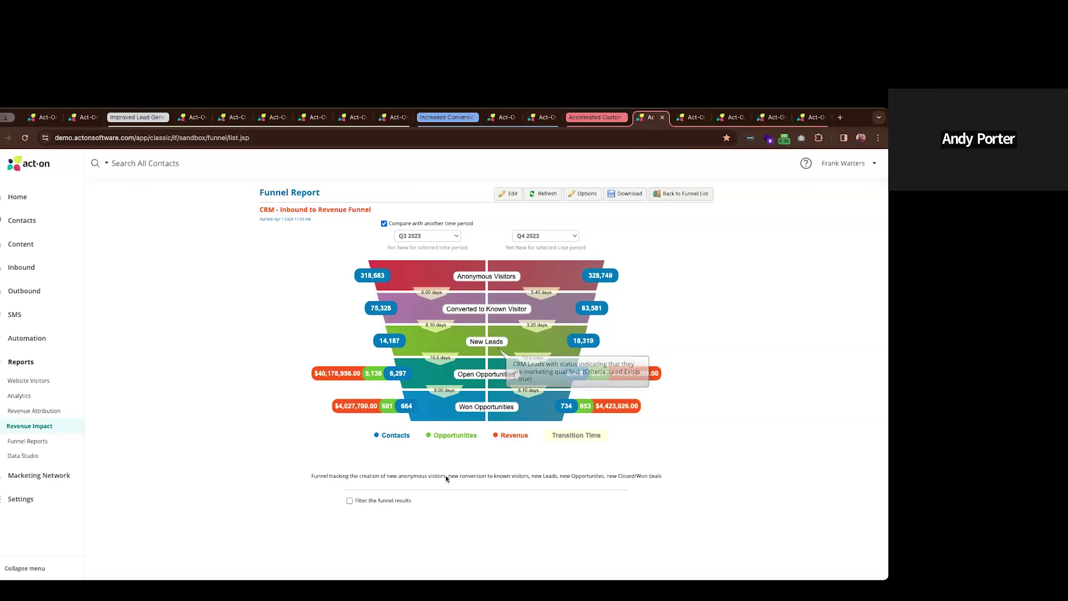